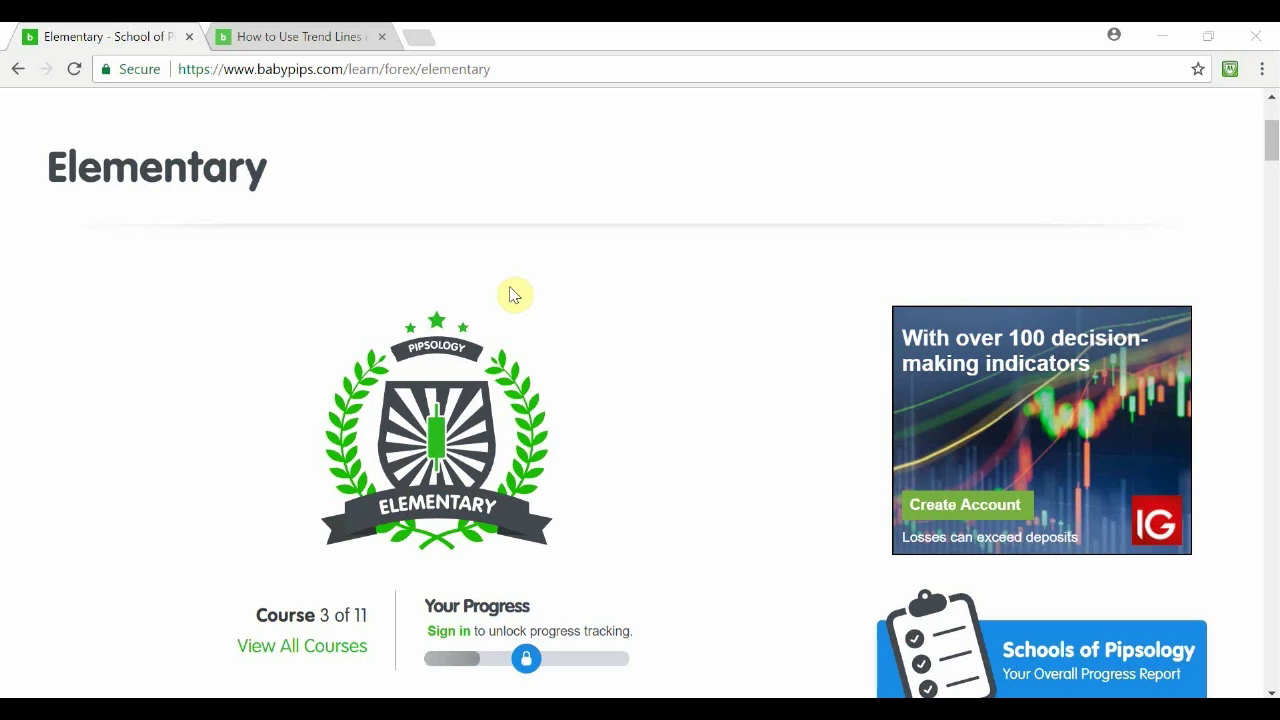
Review the Support and Resistance Levels lesson list, and read the Trend Lines lesson through to how trend lines are drawn.
scroll(513, 294, down, 5)
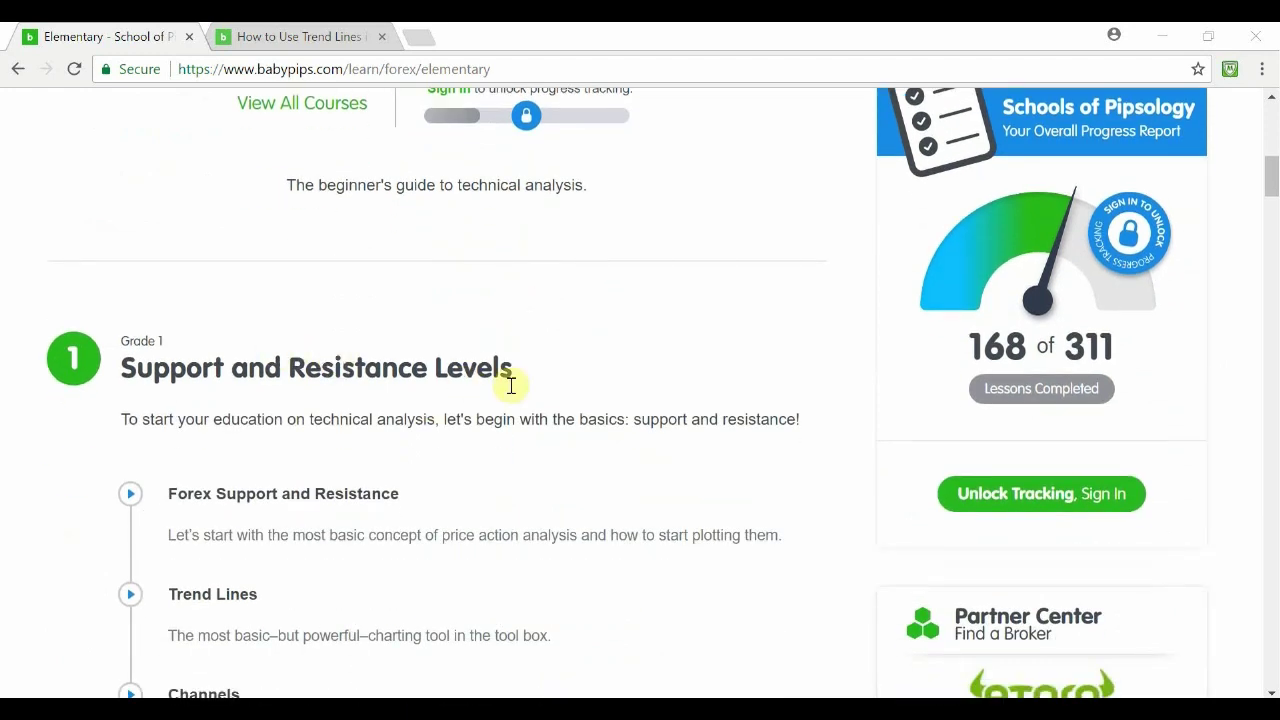
scroll(600, 600, down, 2)
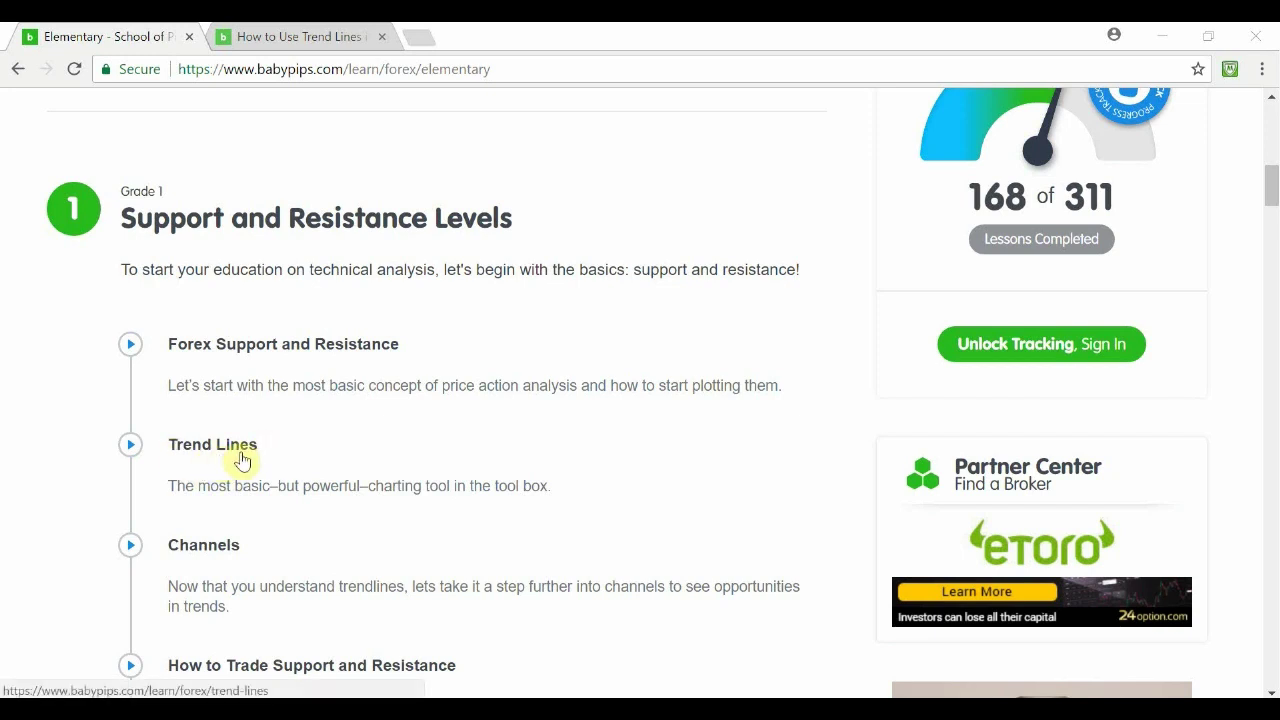
click(335, 42)
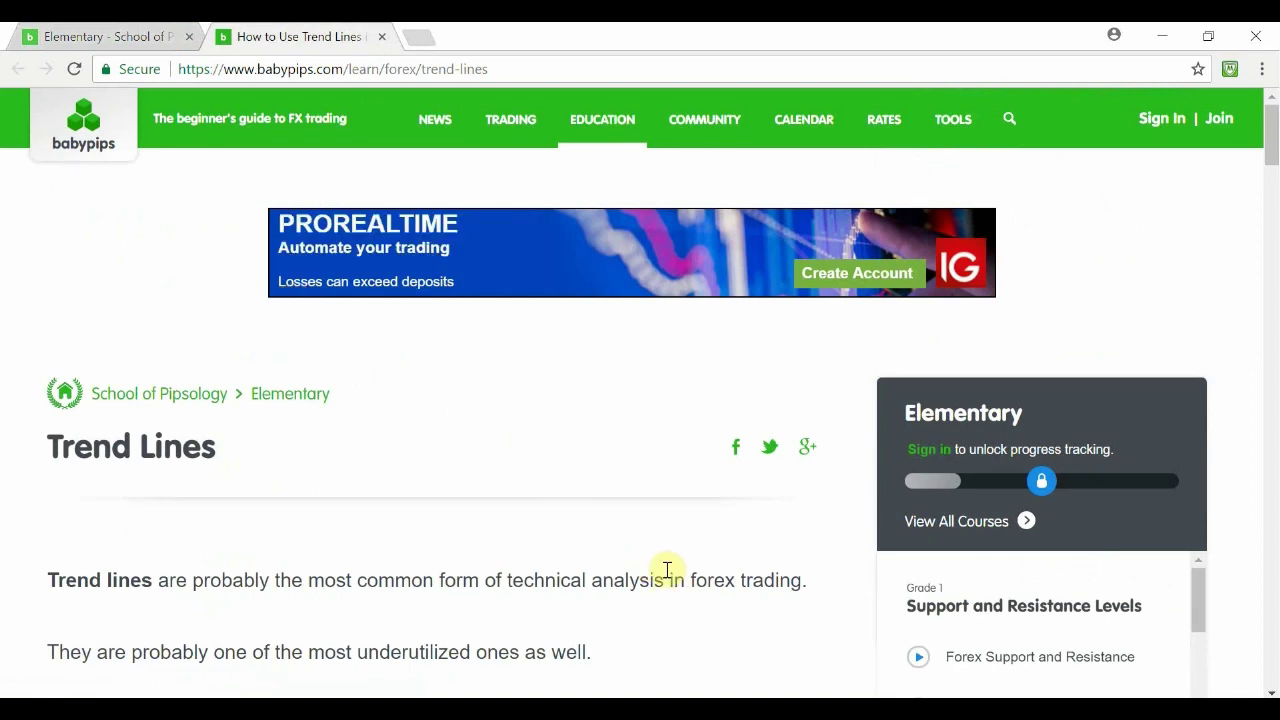
scroll(668, 570, down, 3)
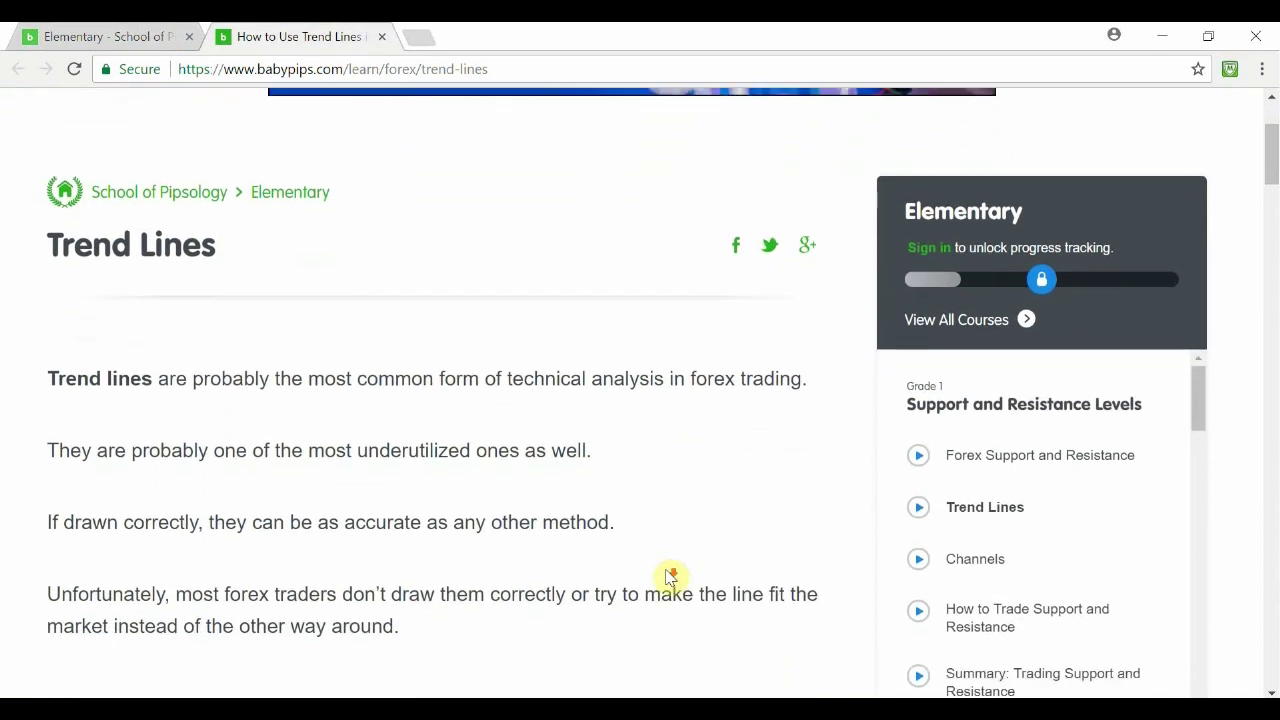
scroll(668, 578, down, 2)
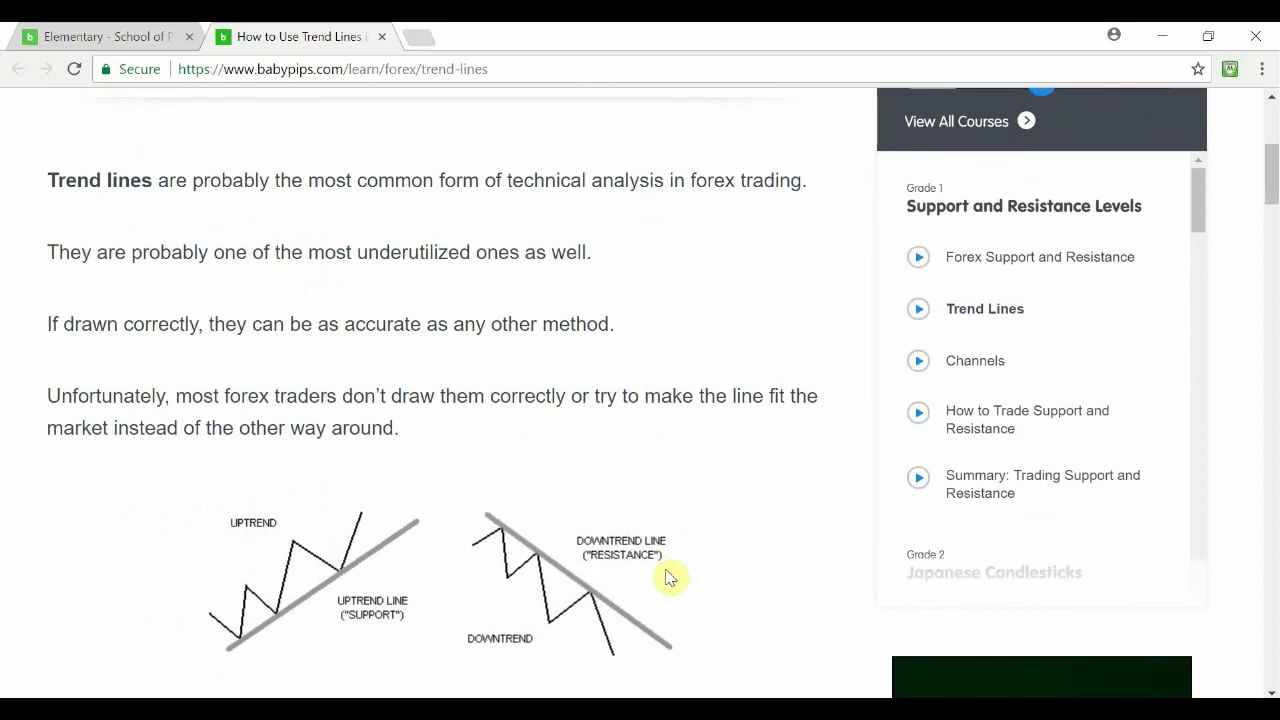
scroll(668, 578, down, 4)
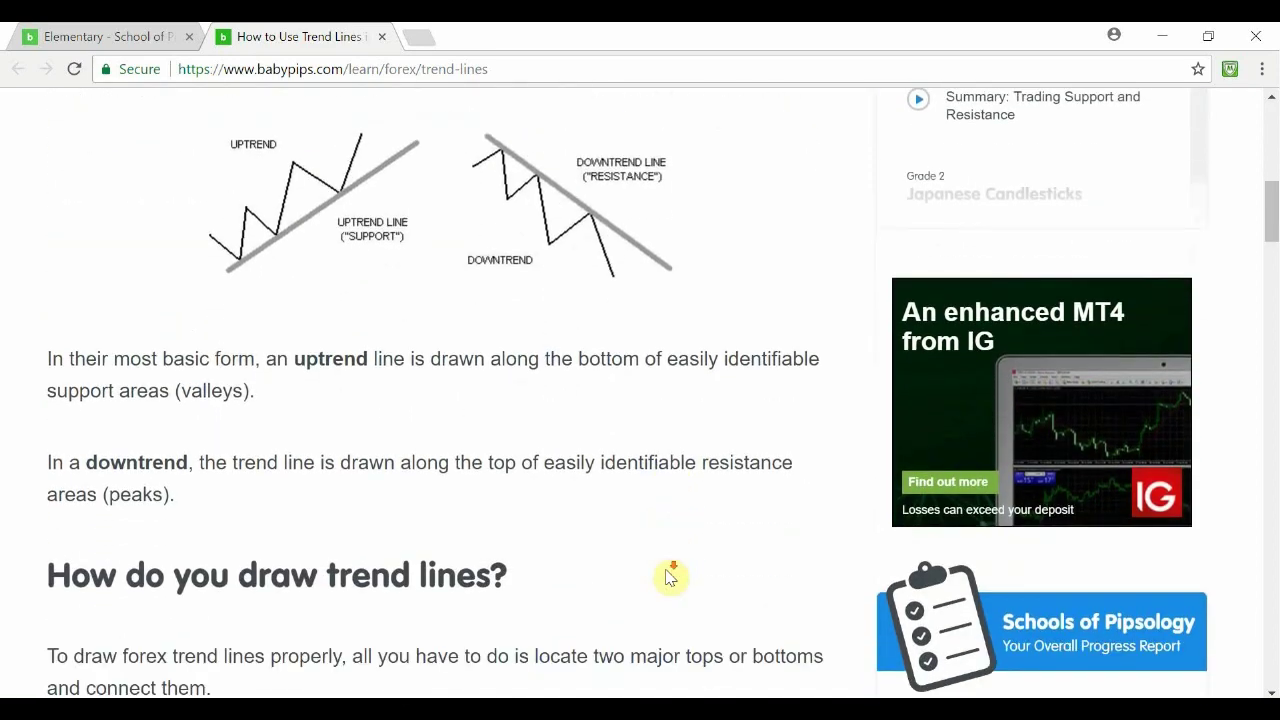
scroll(668, 578, down, 1)
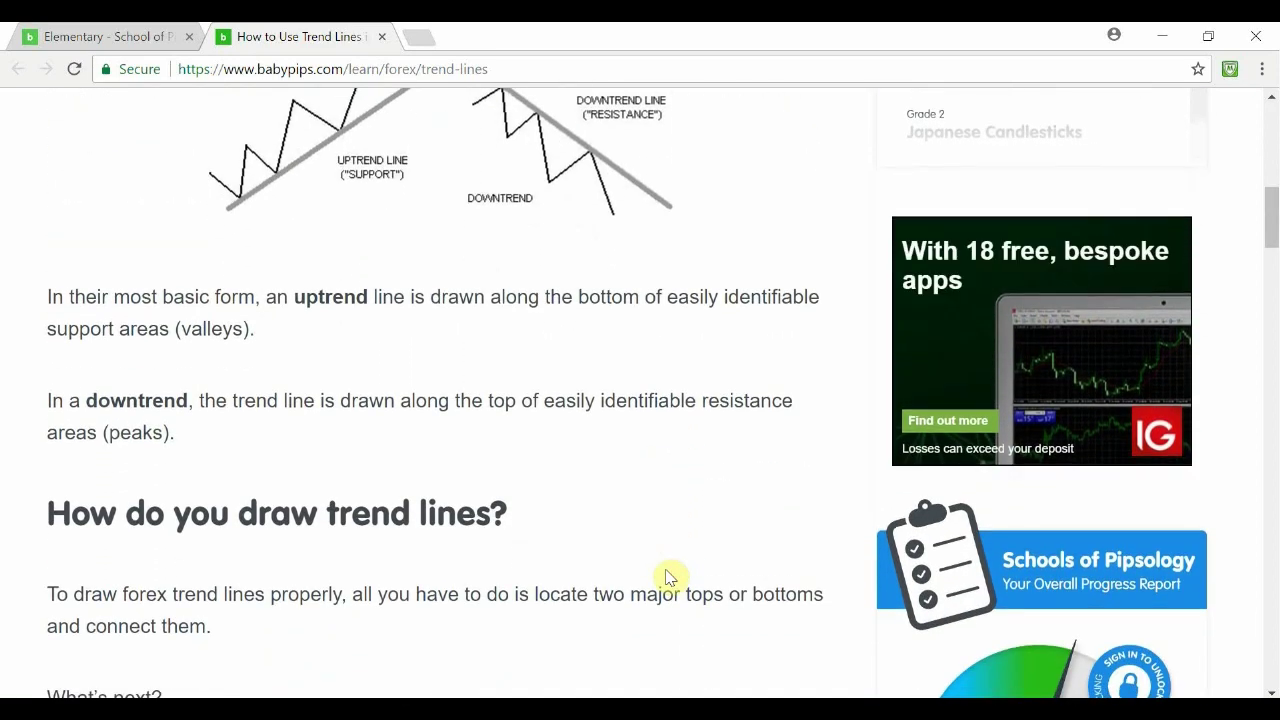
scroll(668, 578, down, 1)
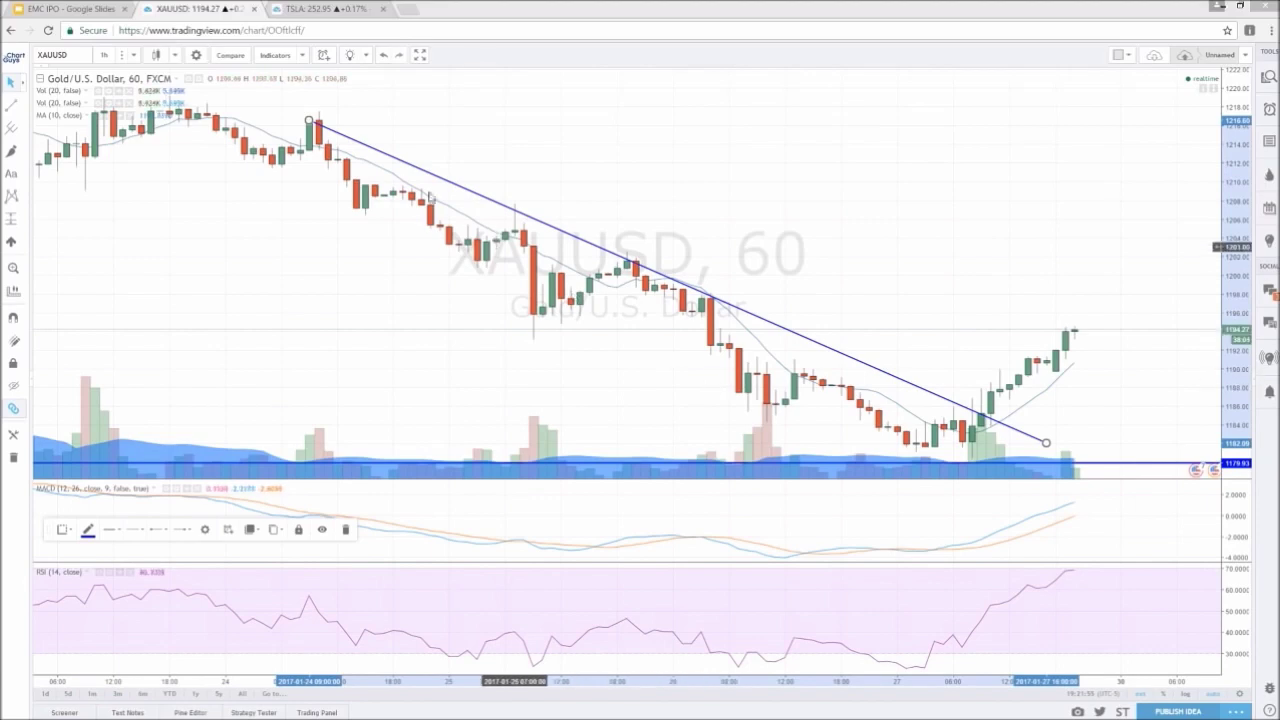
Delete the existing downtrend line from the XAUUSD hourly chart.
drag(309, 122, 313, 124)
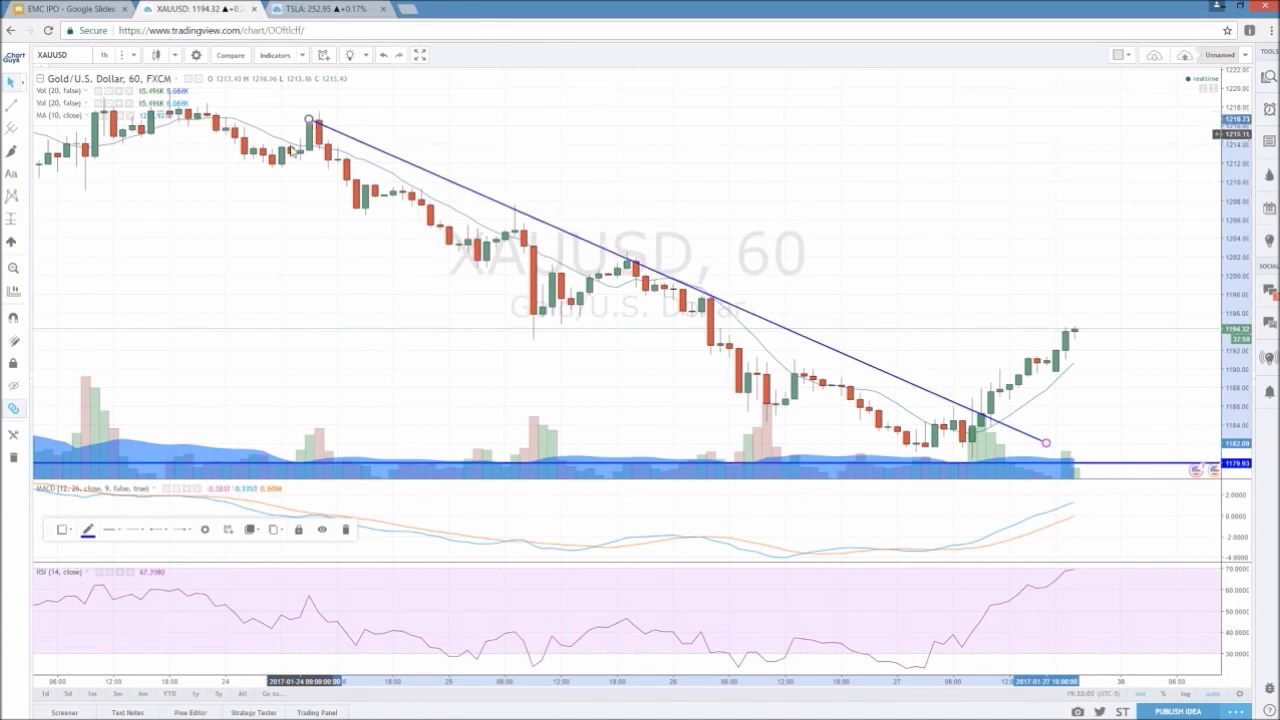
scroll(308, 124, down, 1)
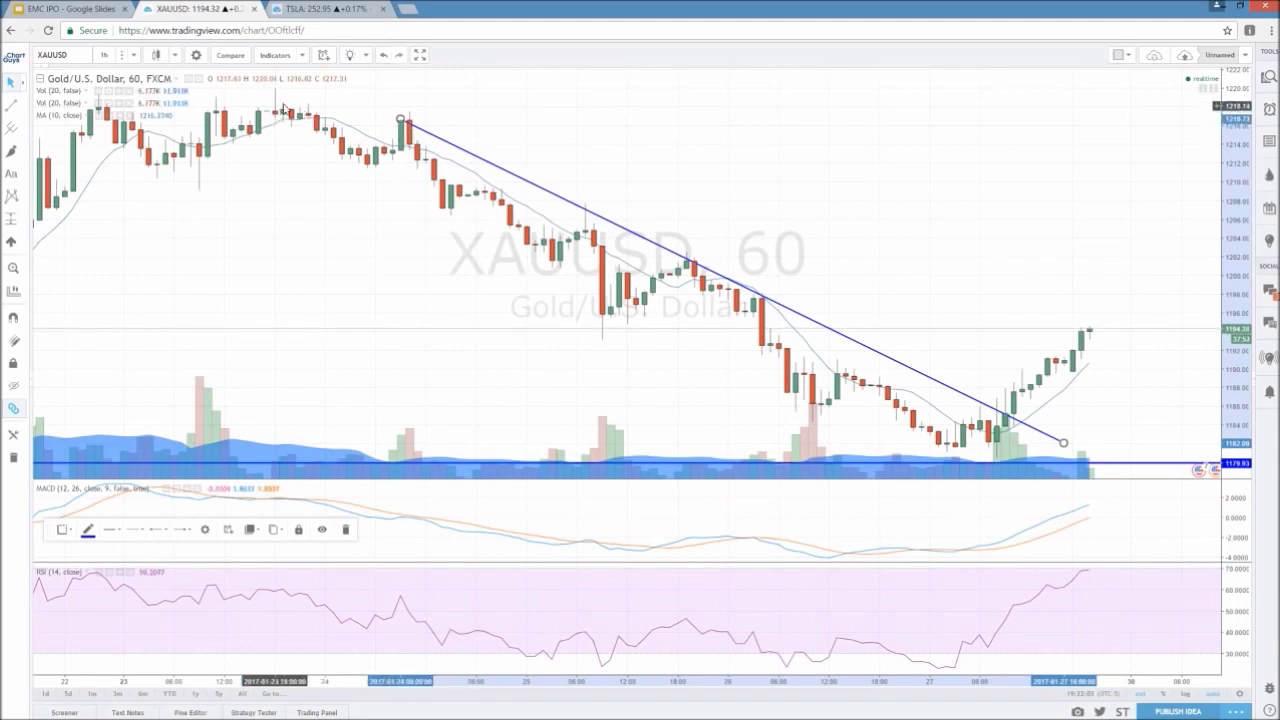
scroll(228, 92, down, 1)
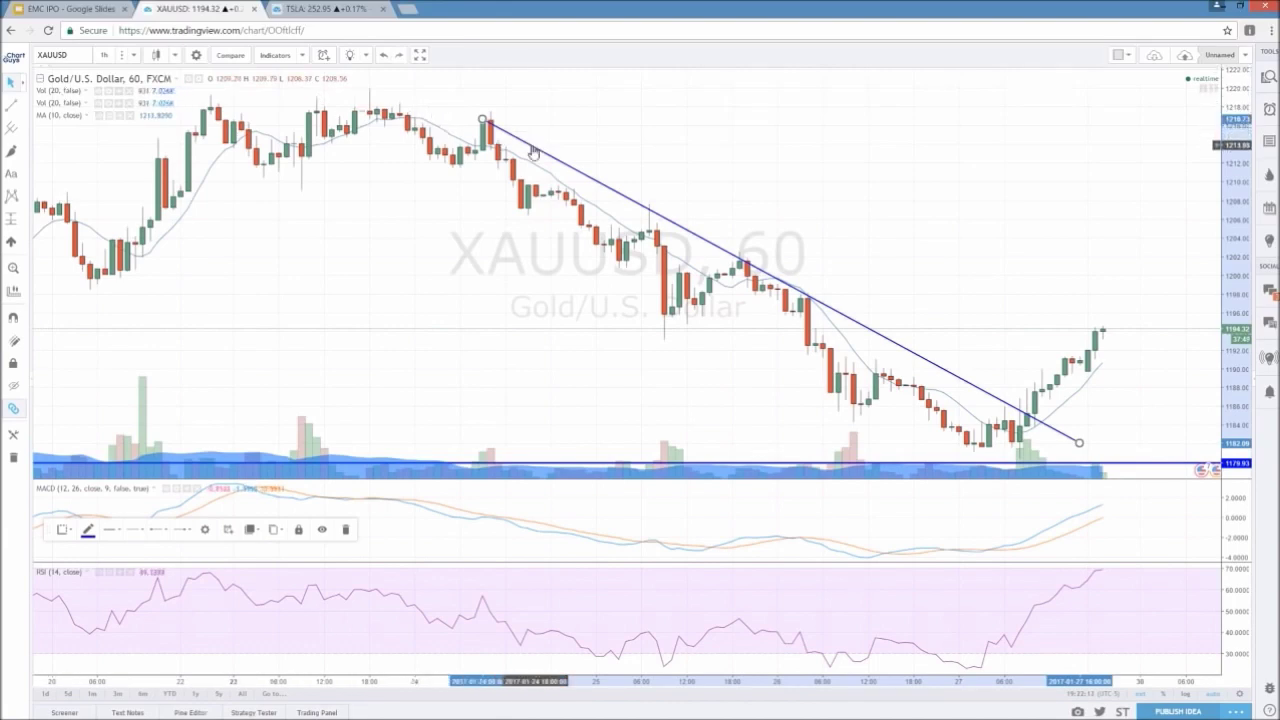
key(Delete)
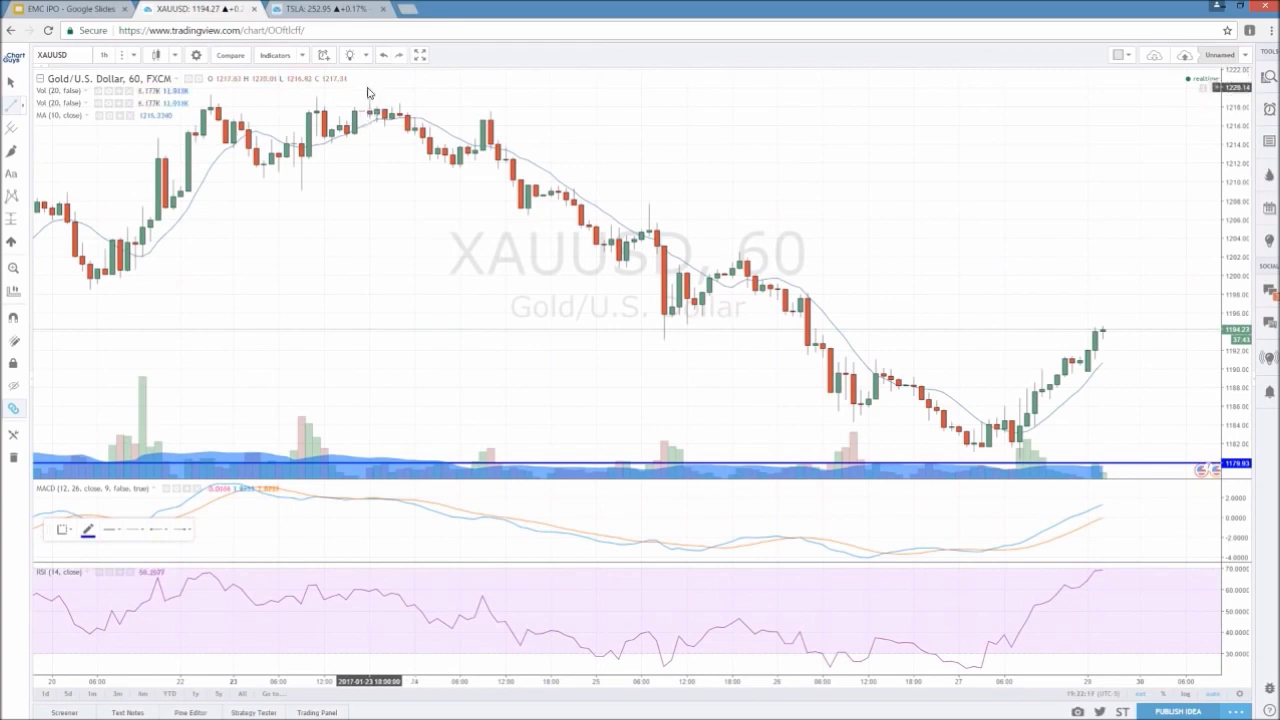
Try a shallow downtrend line from the January 23 high across the January 24 high, and remove it.
click(369, 109)
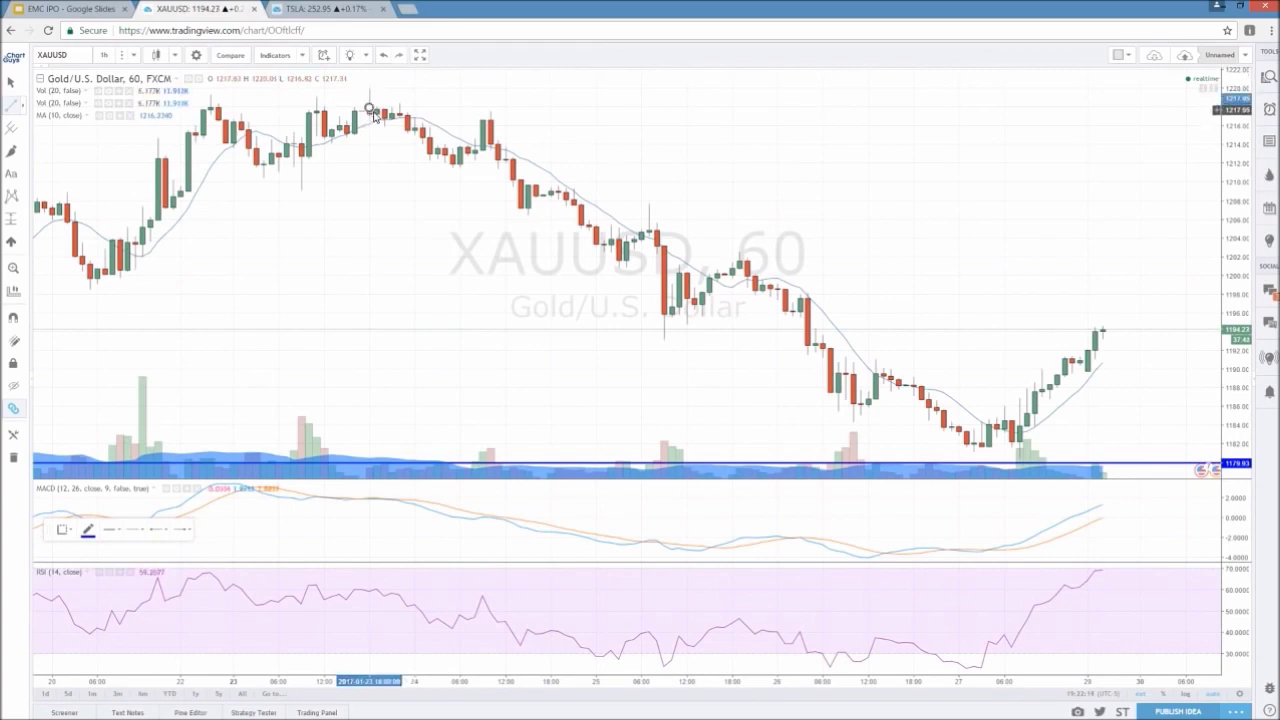
click(1041, 181)
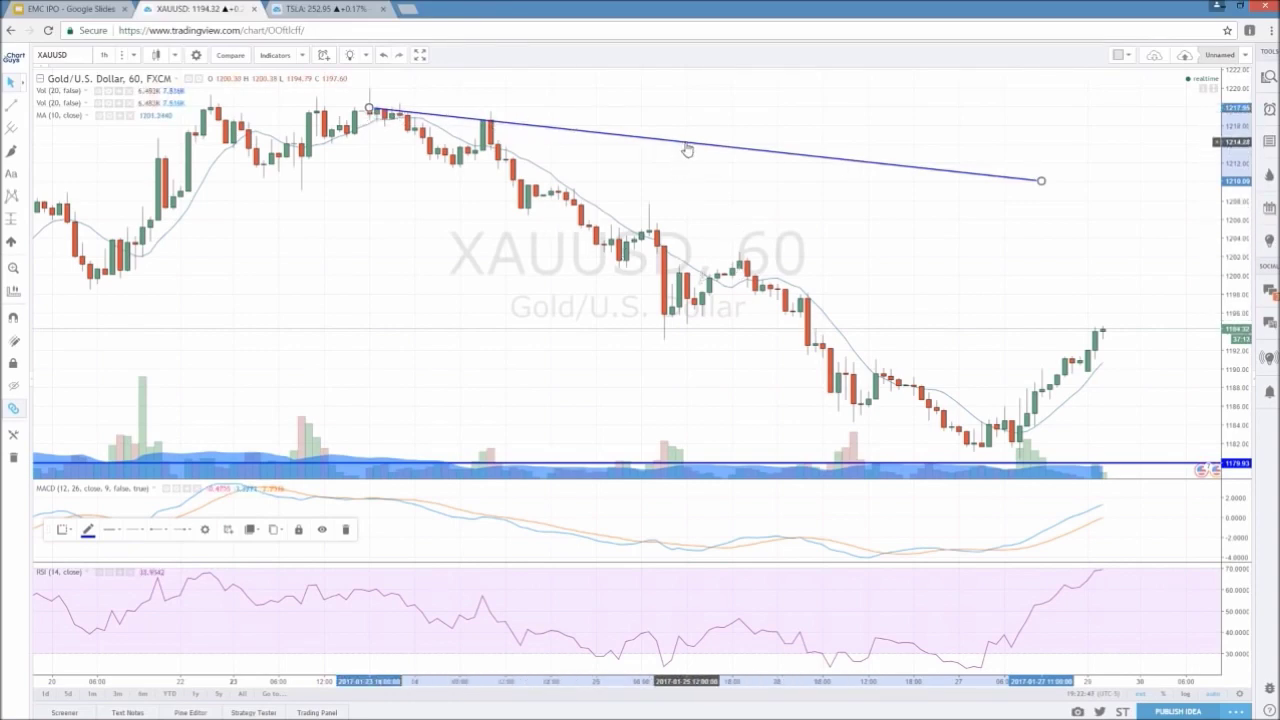
key(Delete)
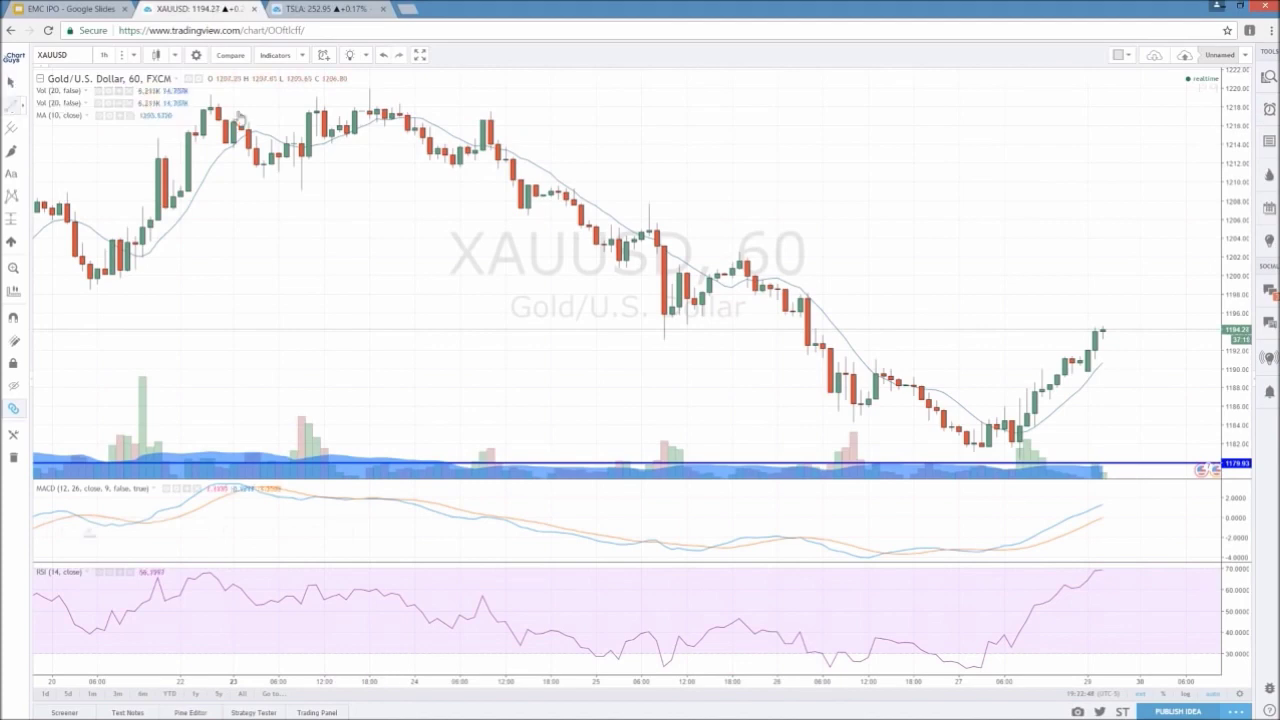
Draw a downtrend line from the January 24 high near 1216.73 along the lower highs to about 1184.12 on January 27.
click(483, 121)
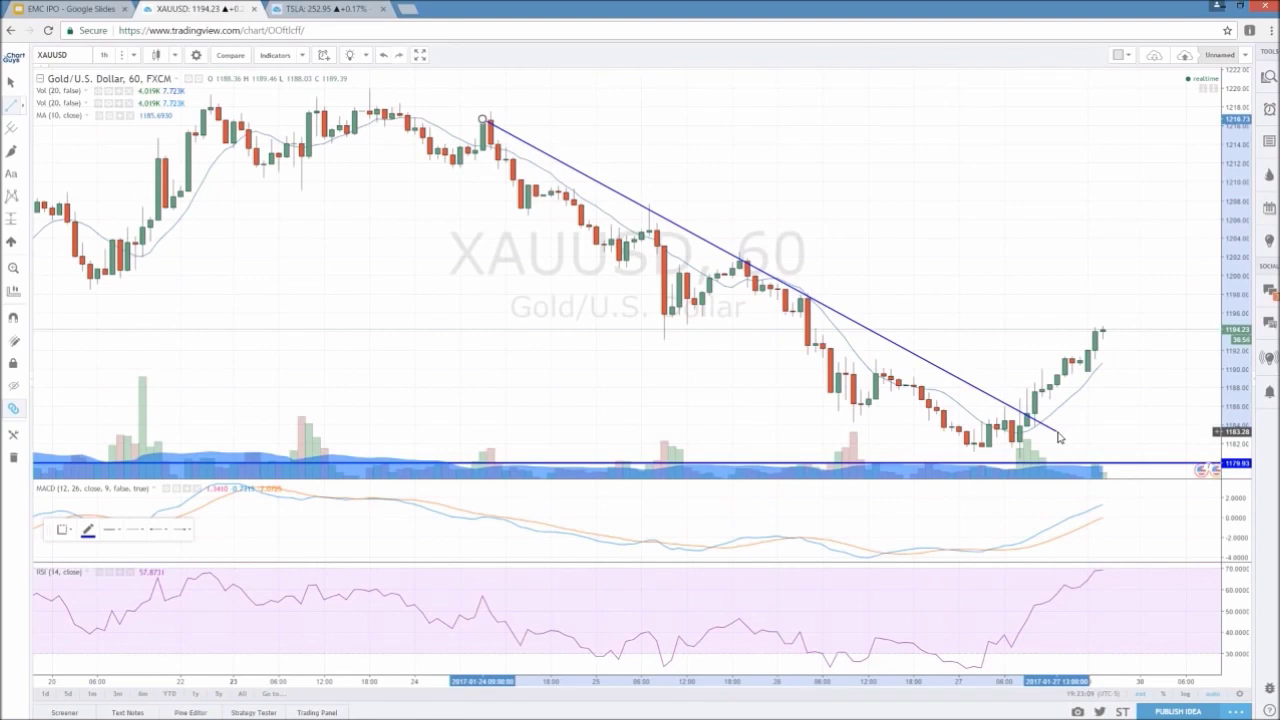
click(987, 444)
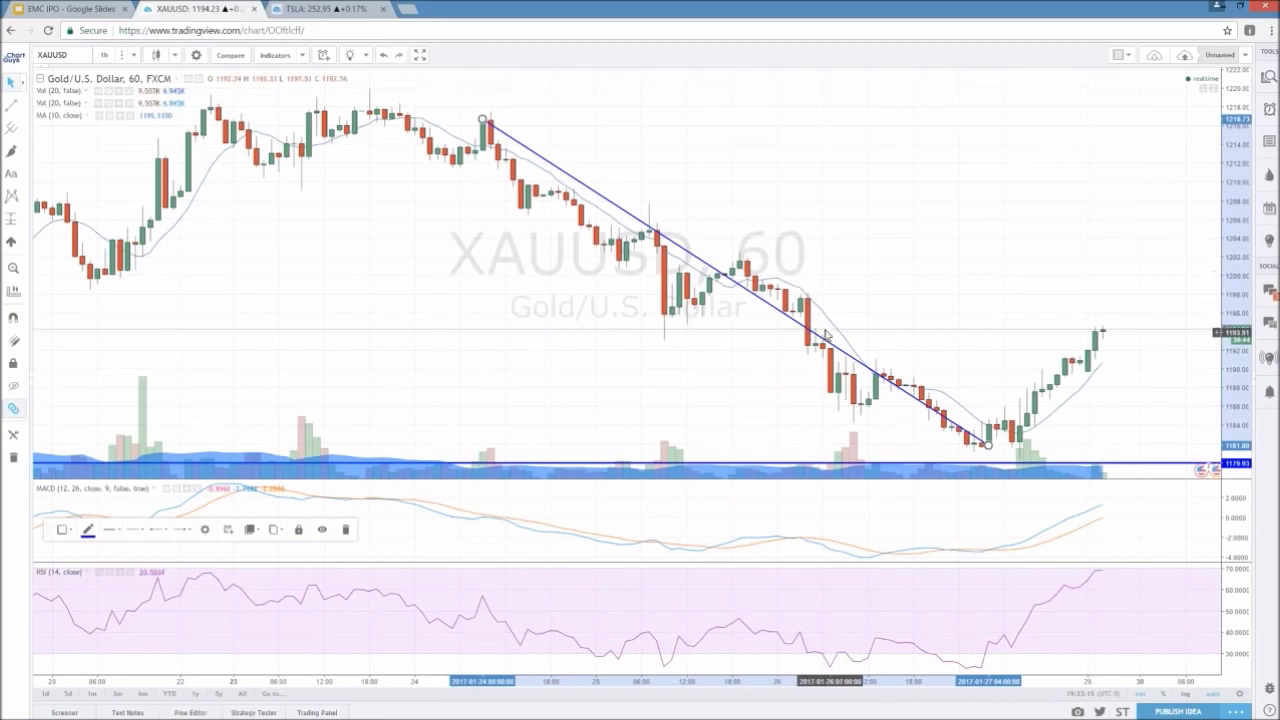
drag(990, 452, 1030, 422)
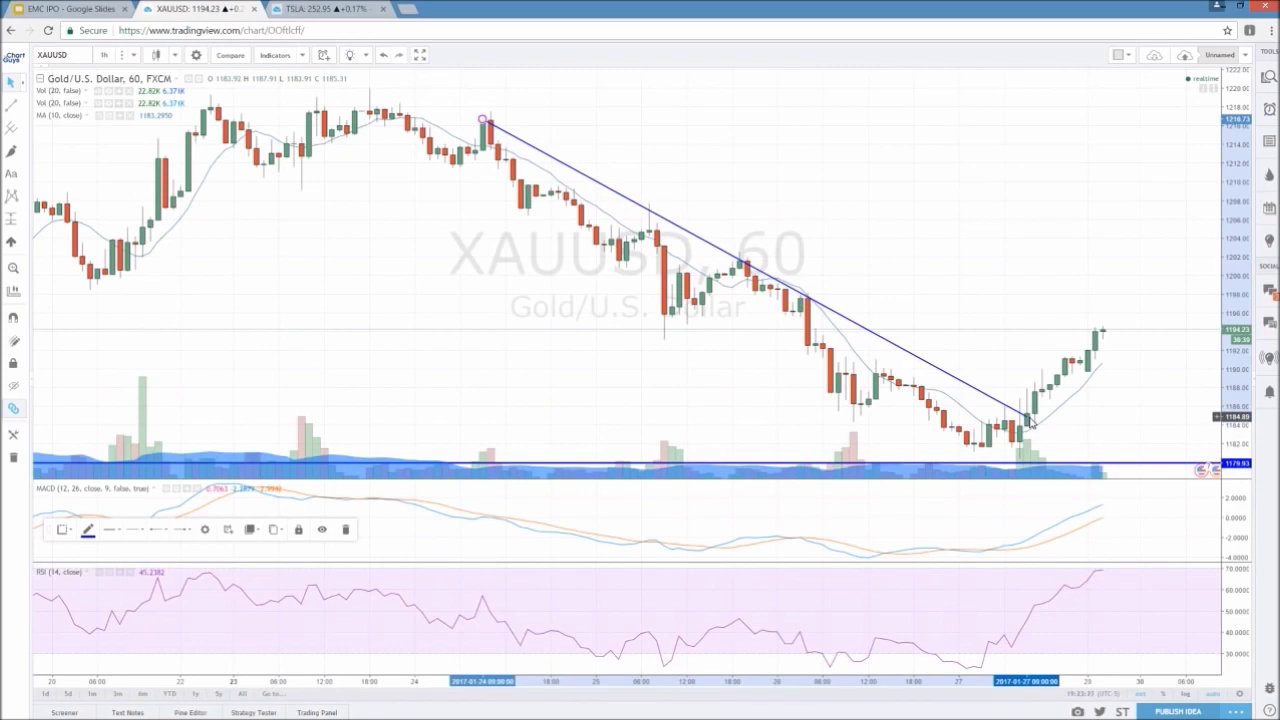
scroll(650, 330, up, 2)
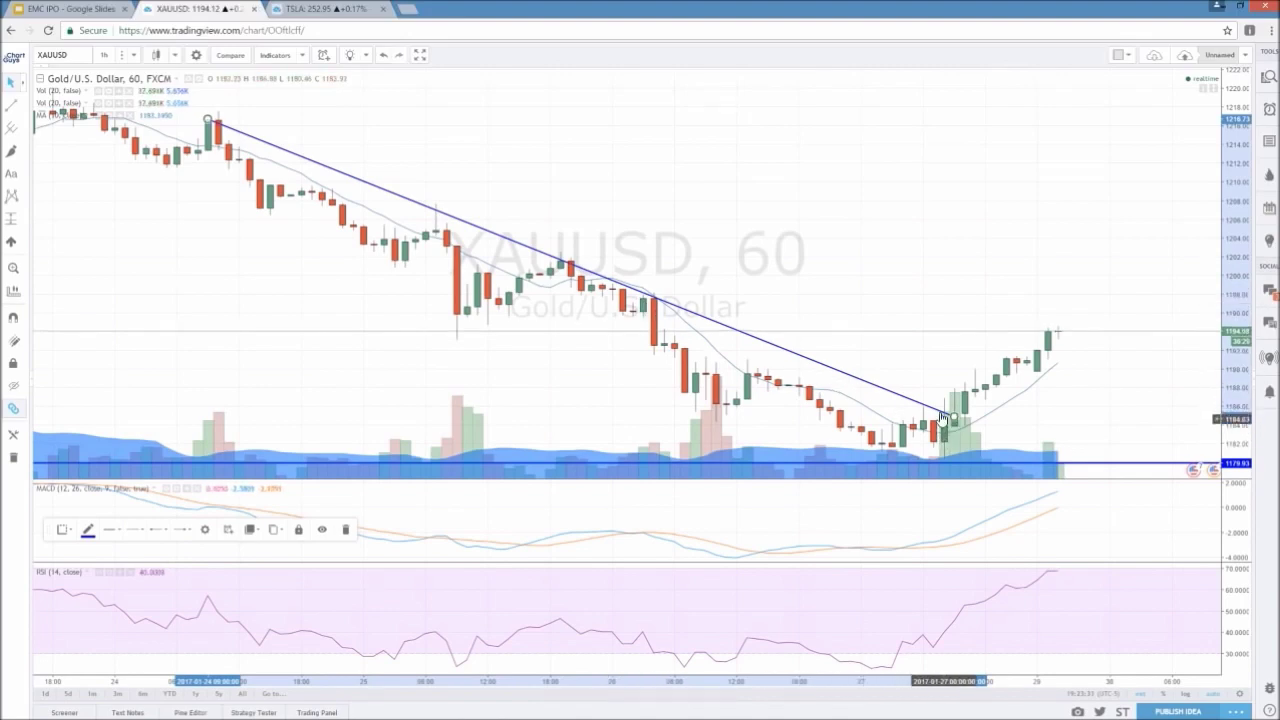
drag(960, 422, 973, 429)
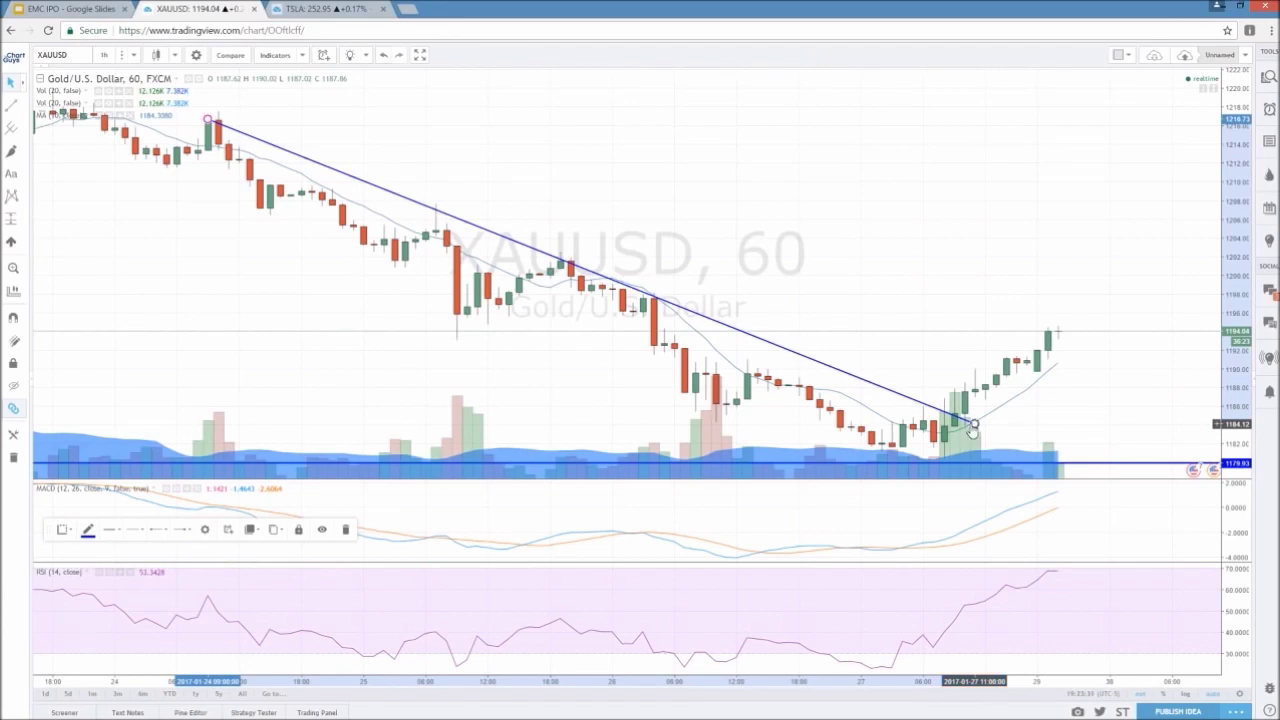
Draw an uptrend line from the January 27 low near 1182 along the rising candles to about 1195.4, past the latest candle.
scroll(555, 365, down, 1)
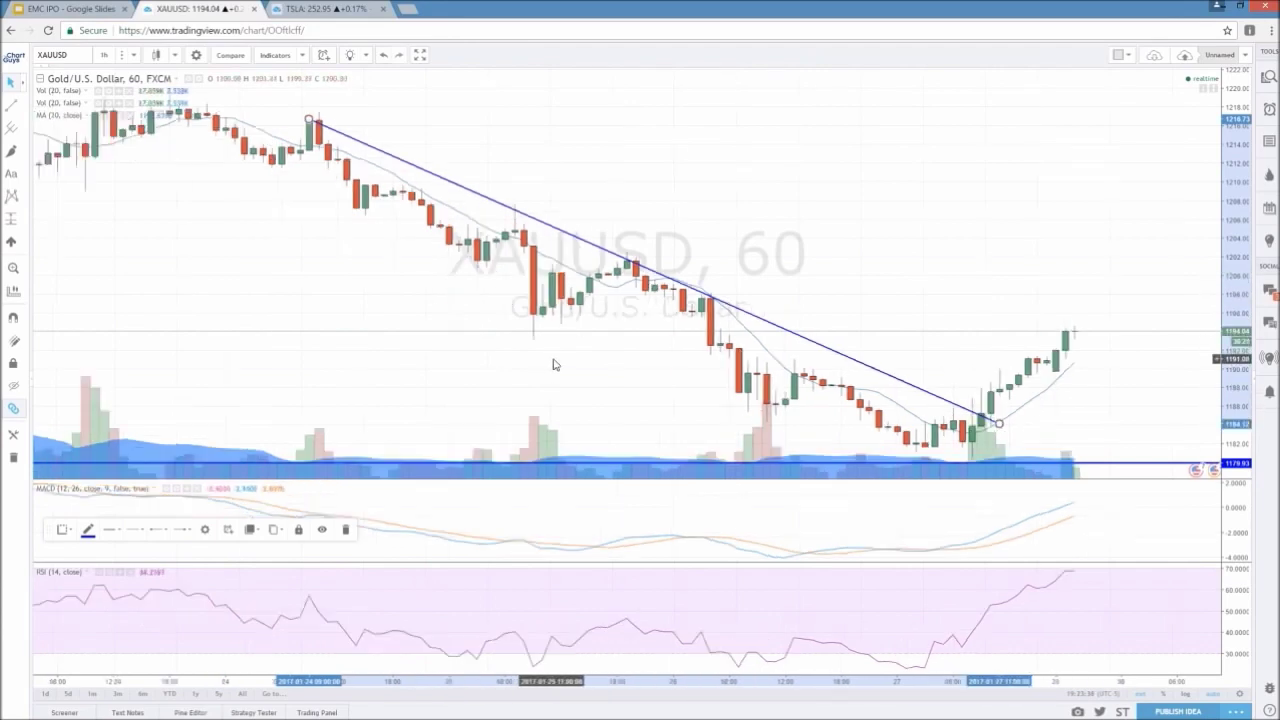
scroll(555, 365, down, 1)
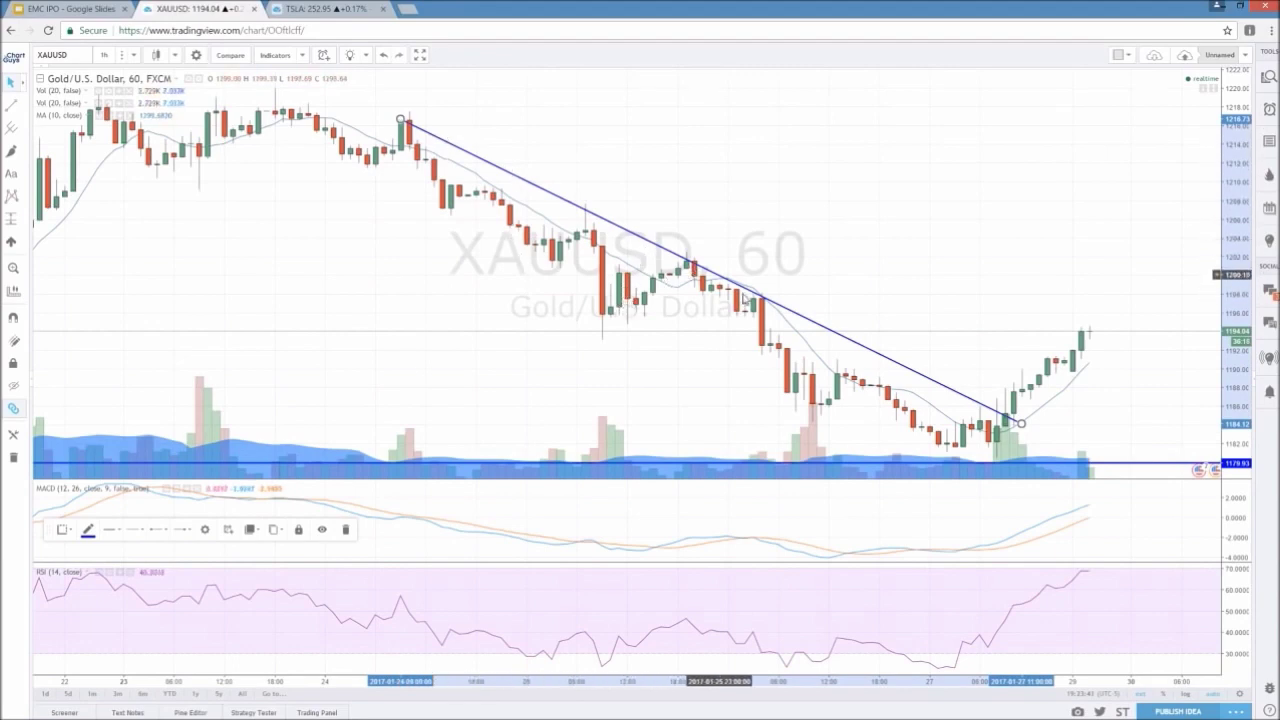
scroll(950, 445, up, 1)
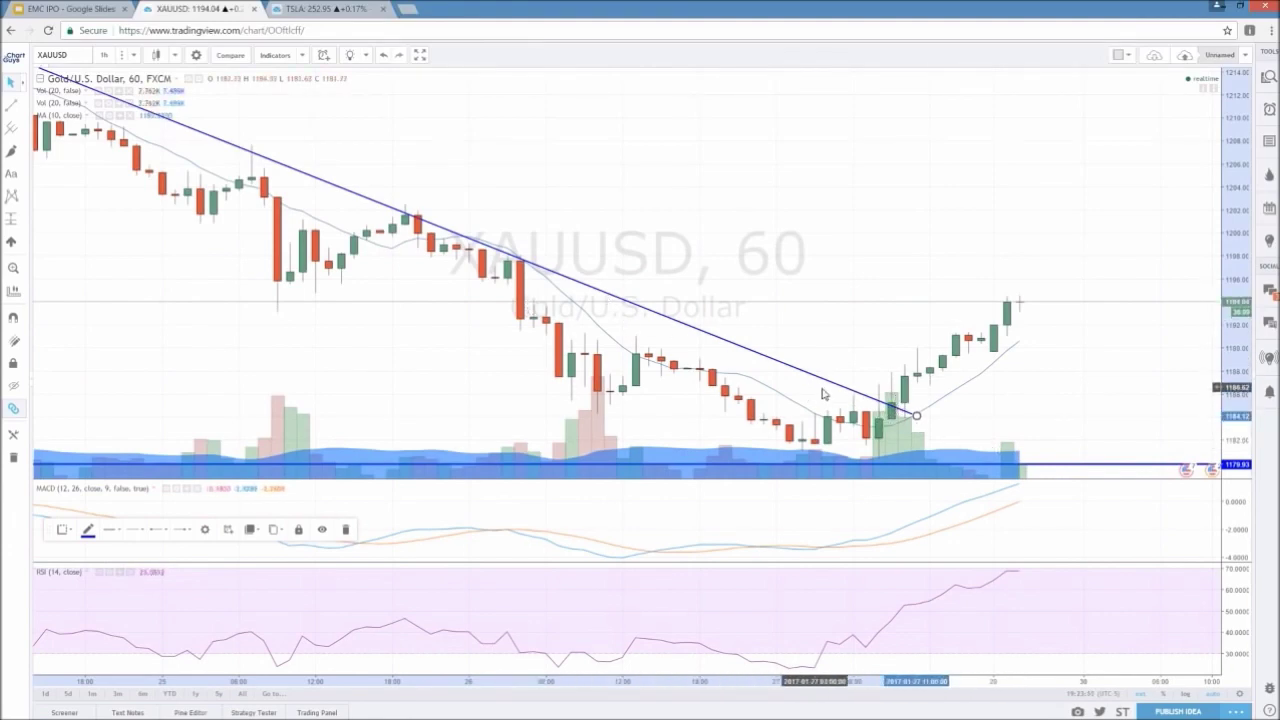
scroll(1011, 399, down, 1)
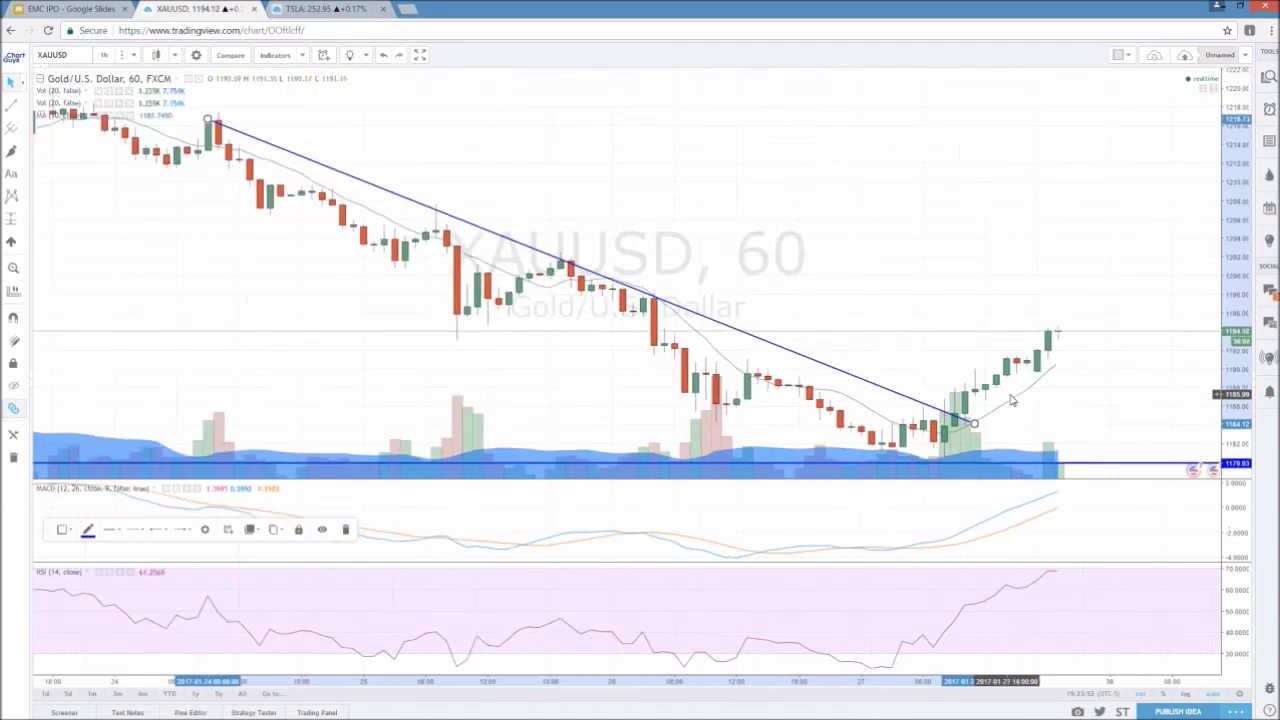
scroll(1009, 400, down, 1)
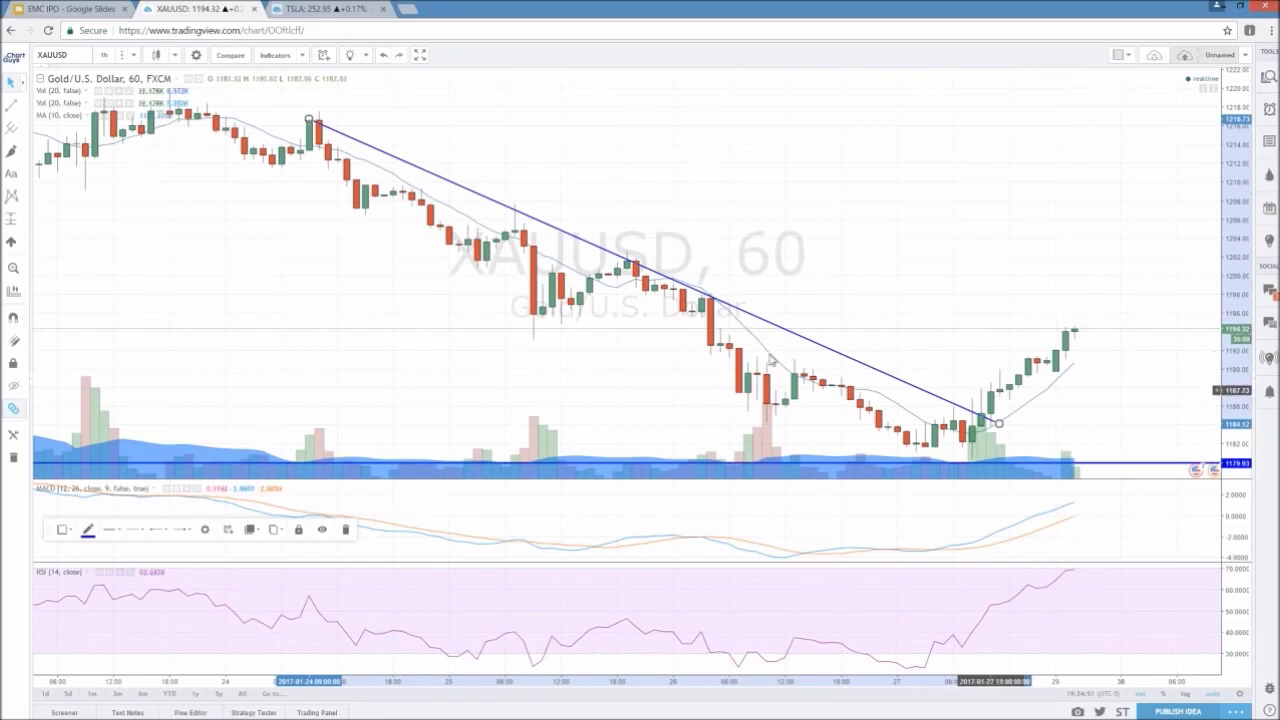
click(888, 300)
drag(888, 300, 728, 320)
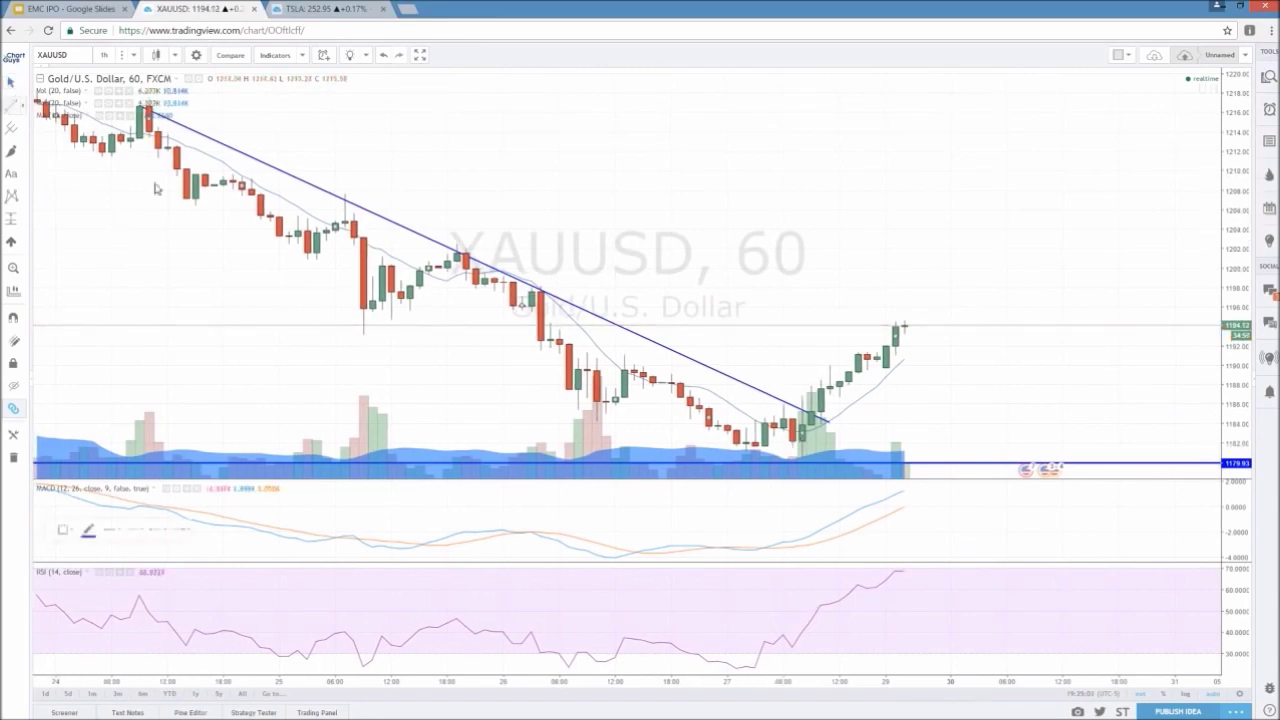
click(795, 439)
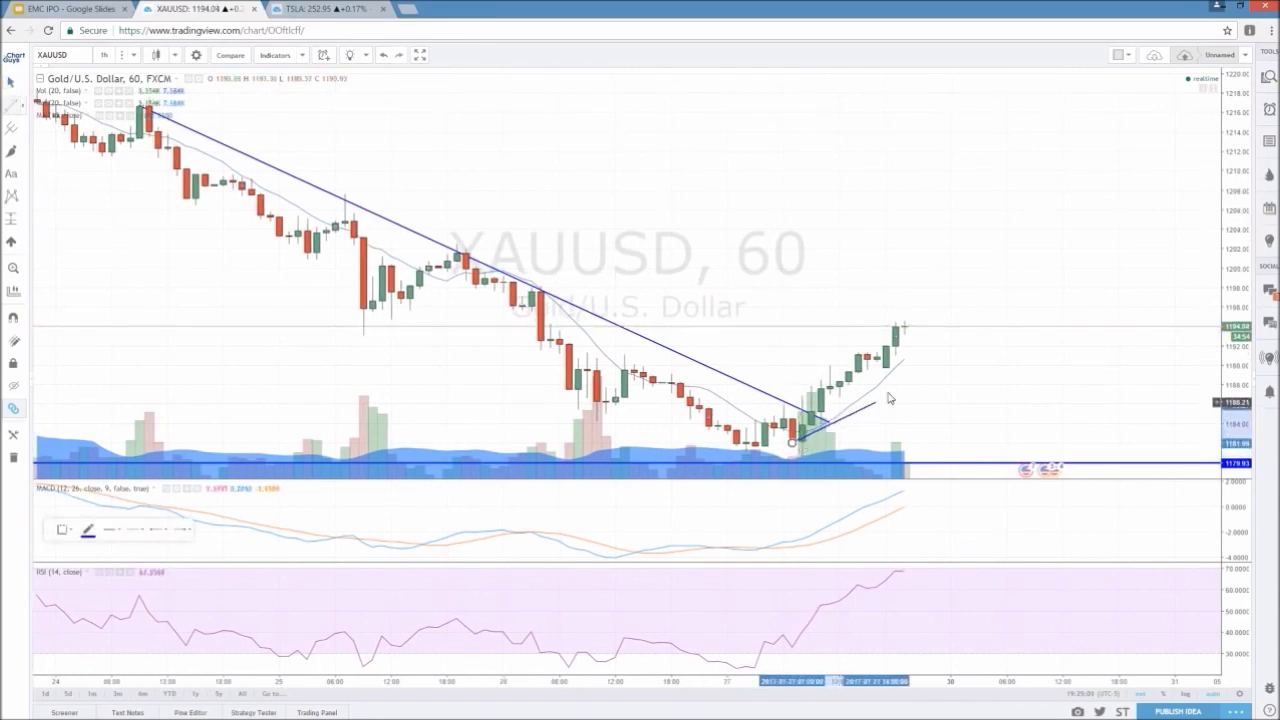
click(931, 316)
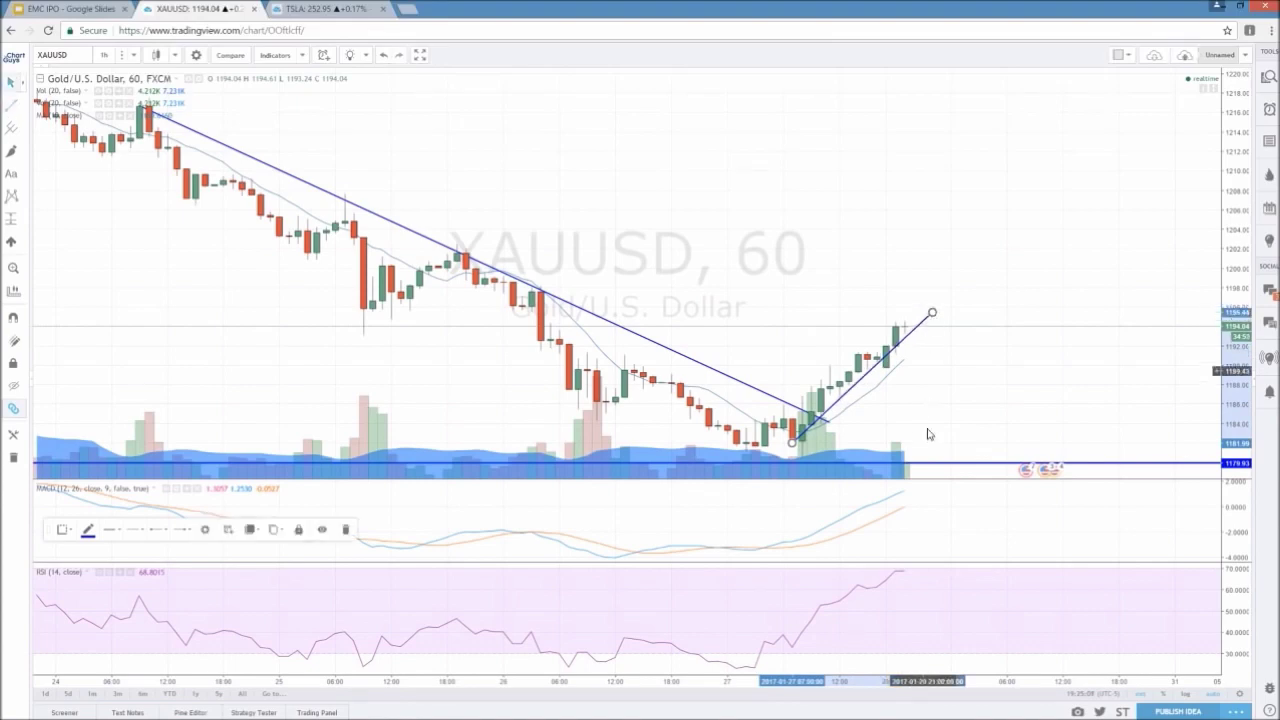
Examine how the uptrend and downtrend lines follow the candles on the XAUUSD chart.
scroll(880, 374, up, 4)
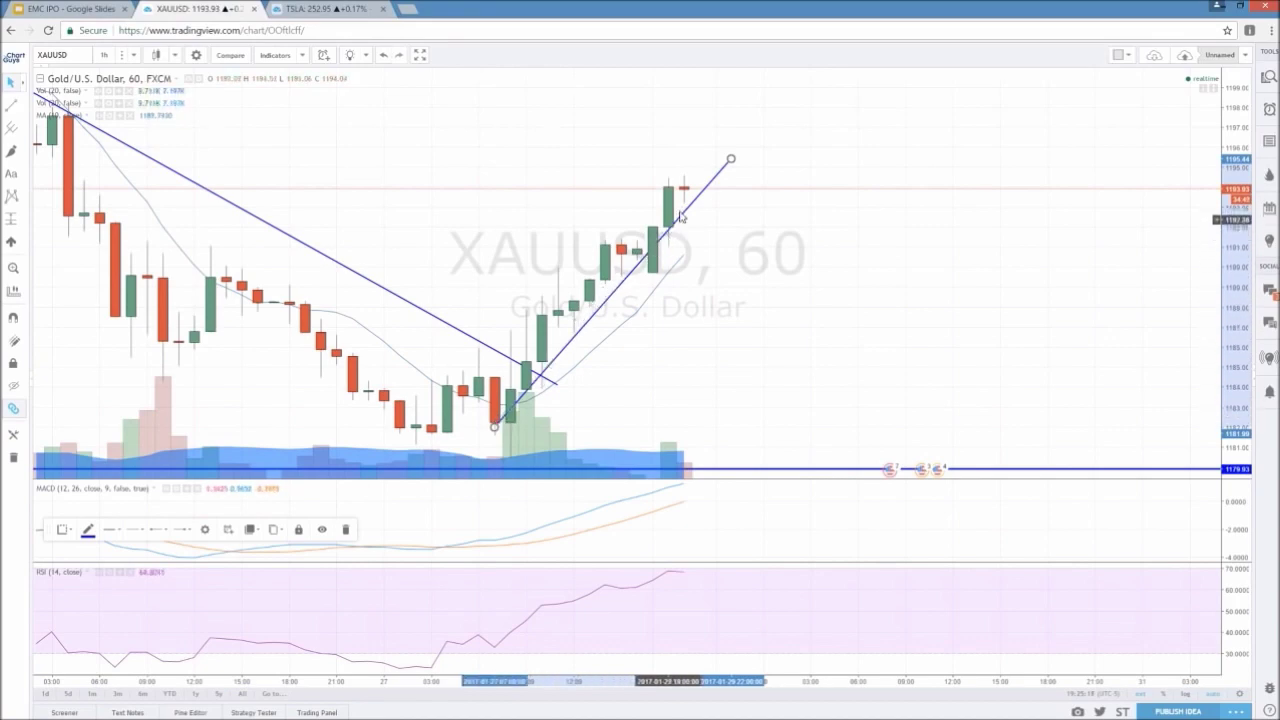
scroll(536, 297, down, 2)
scroll(545, 304, down, 1)
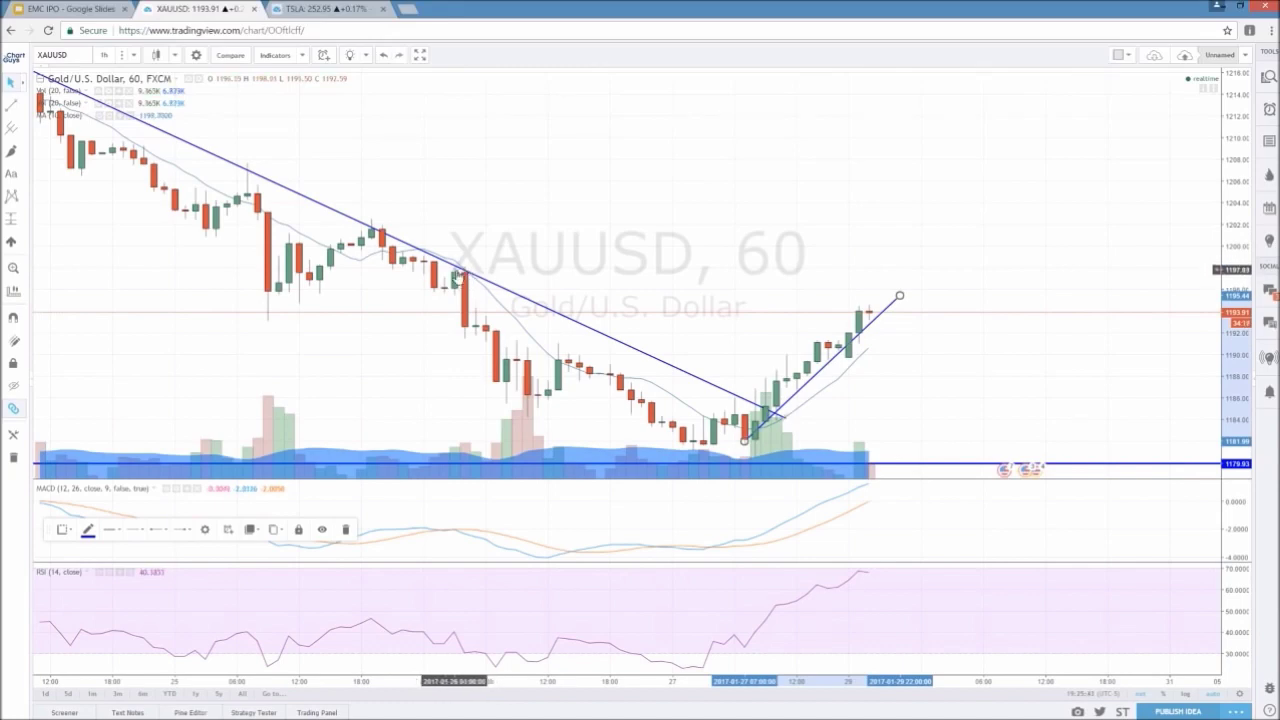
scroll(260, 270, down, 2)
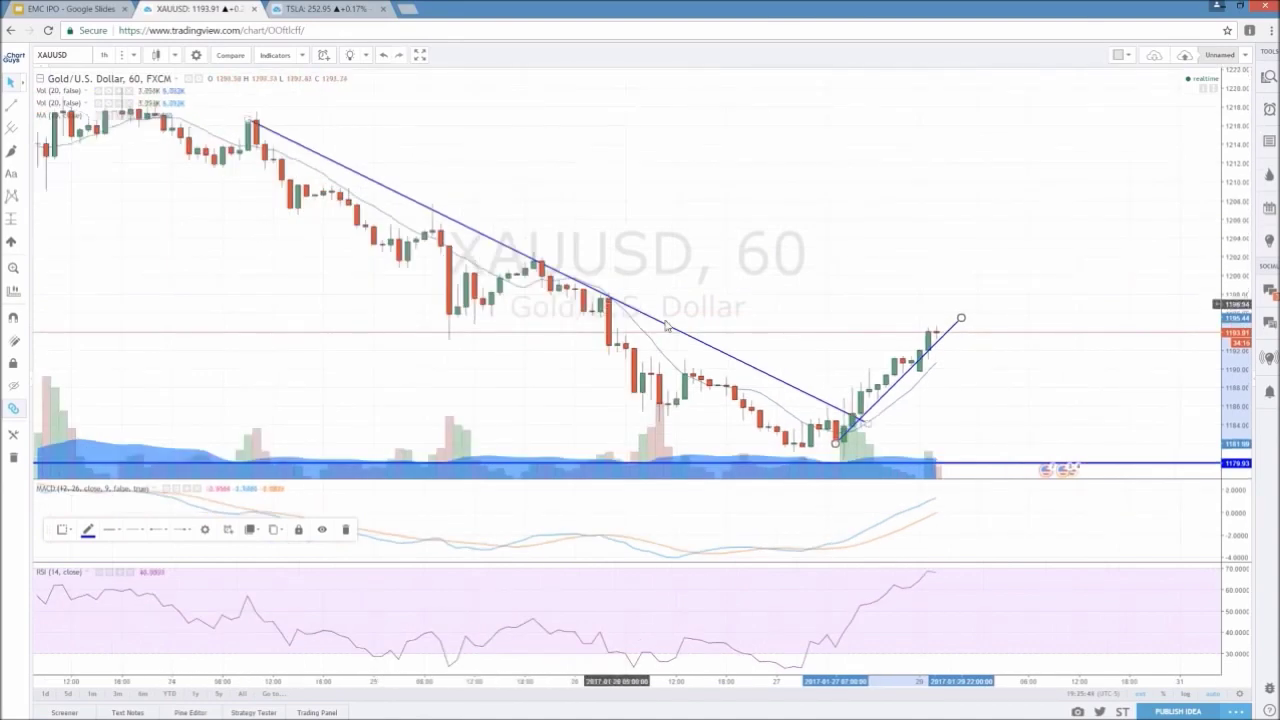
Open the TSLA daily chart and examine up close how its uptrend line follows the rising lows since December.
click(310, 14)
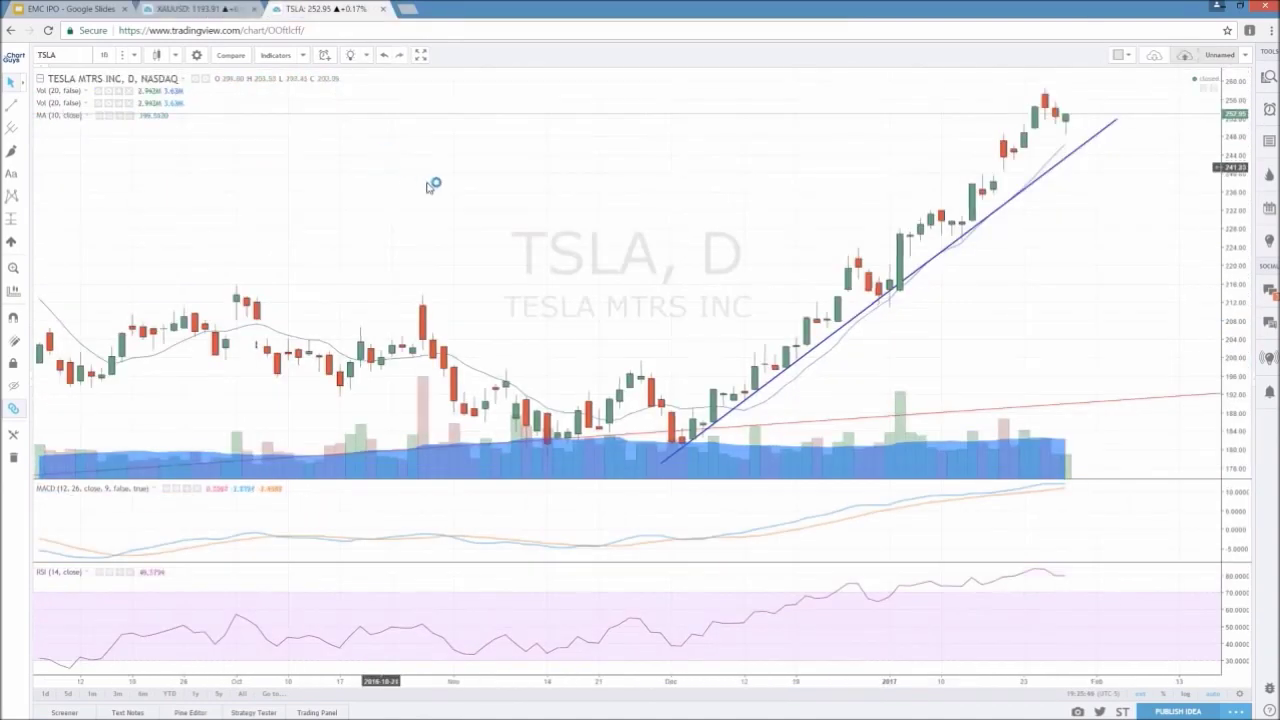
scroll(403, 255, up, 3)
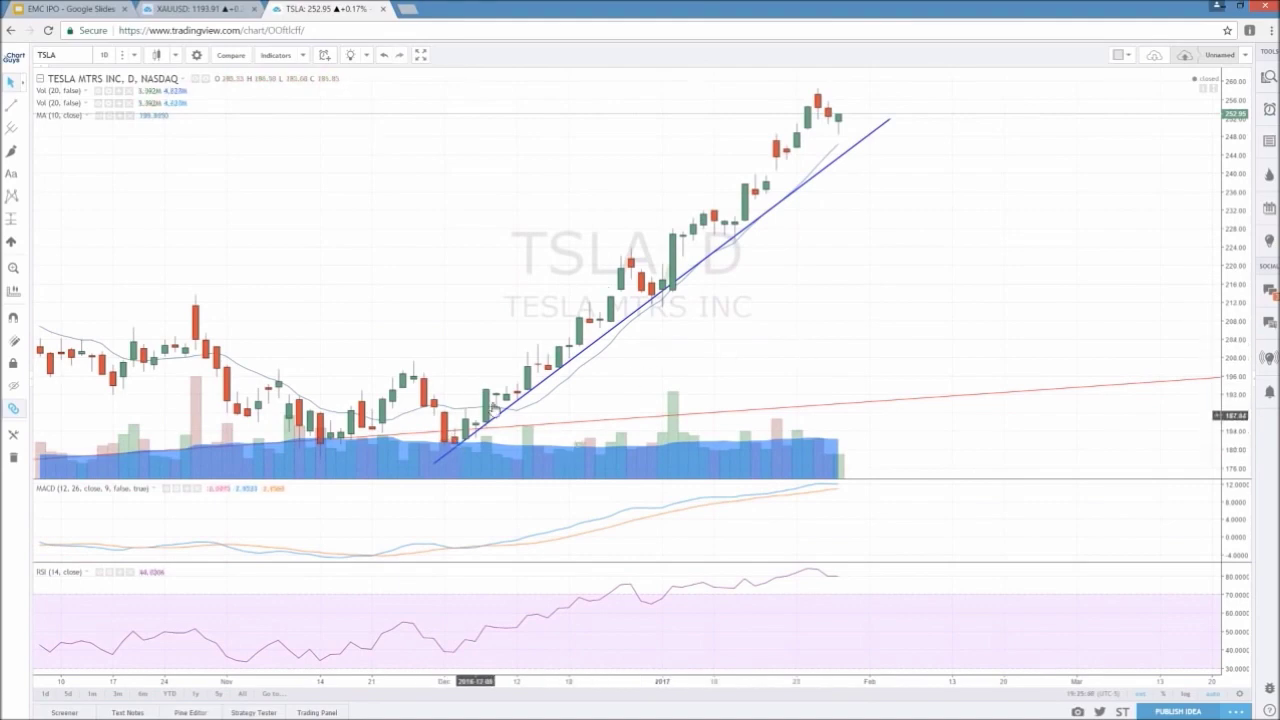
scroll(660, 423, up, 2)
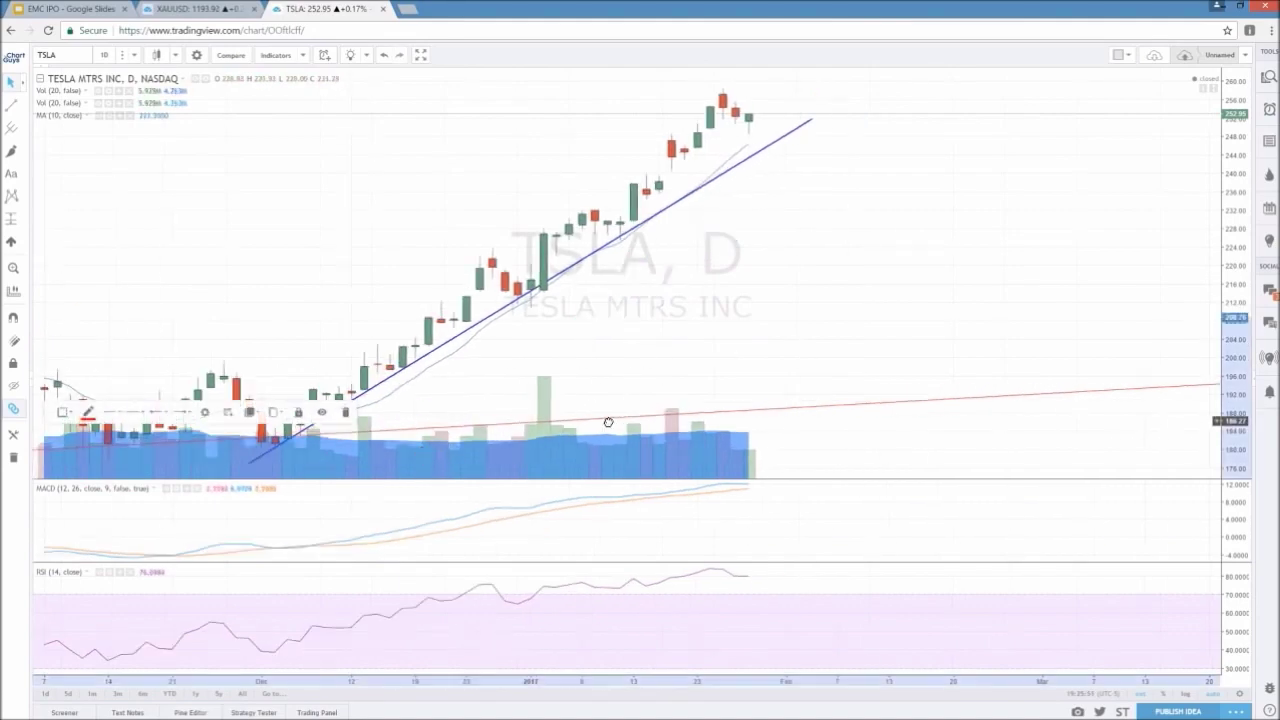
drag(738, 372, 961, 374)
scroll(603, 386, up, 2)
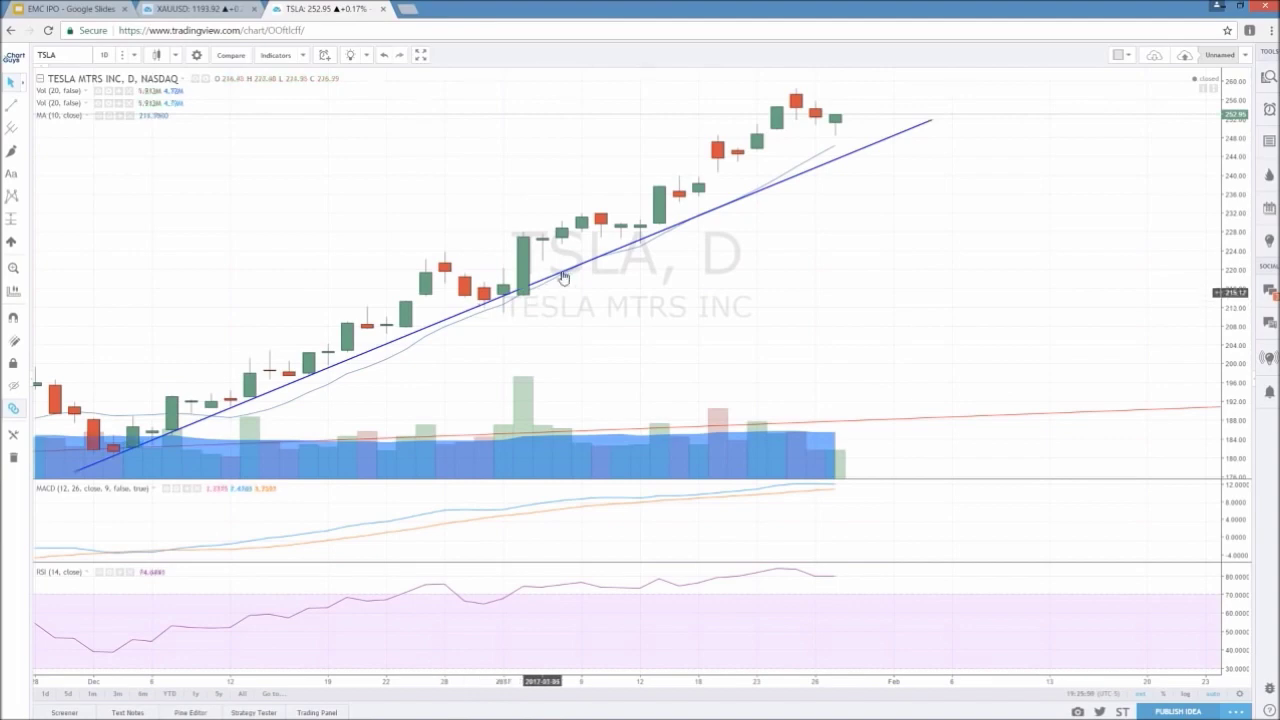
Examine how the TSLA uptrend line follows the rising candles since December, and compare it with the trend lines on the XAUUSD chart.
scroll(540, 368, down, 1)
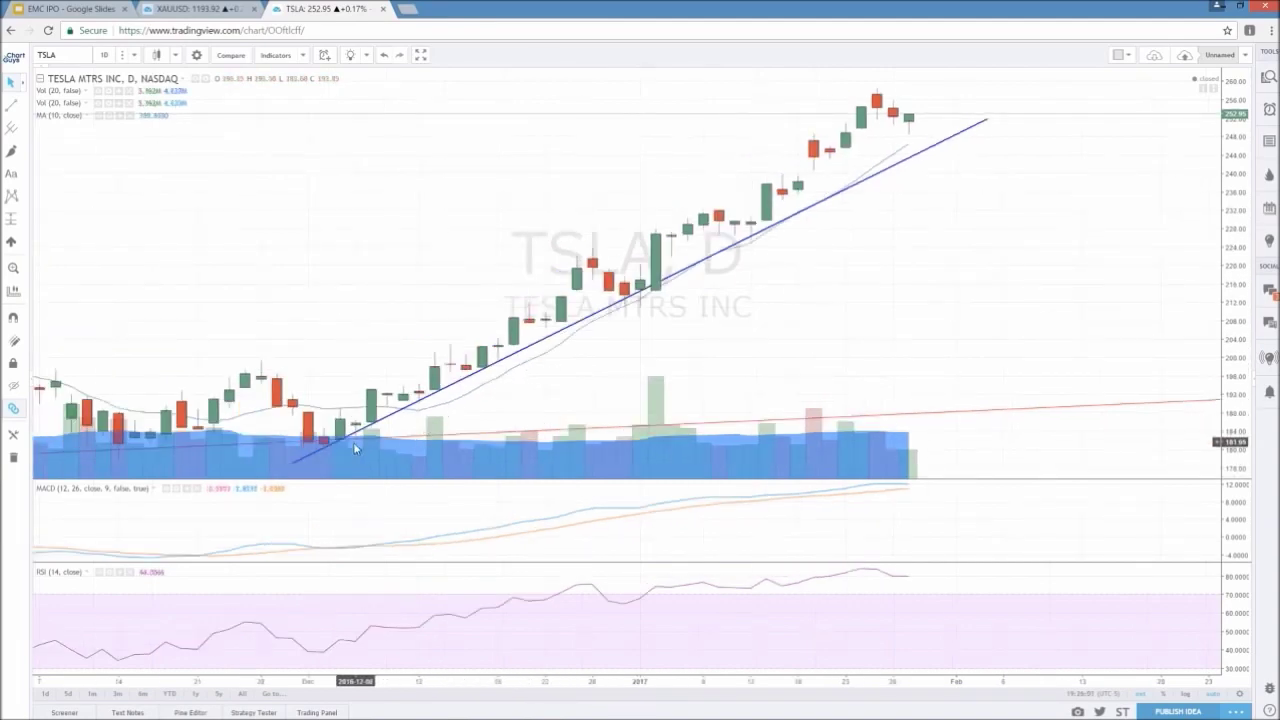
scroll(783, 371, down, 5)
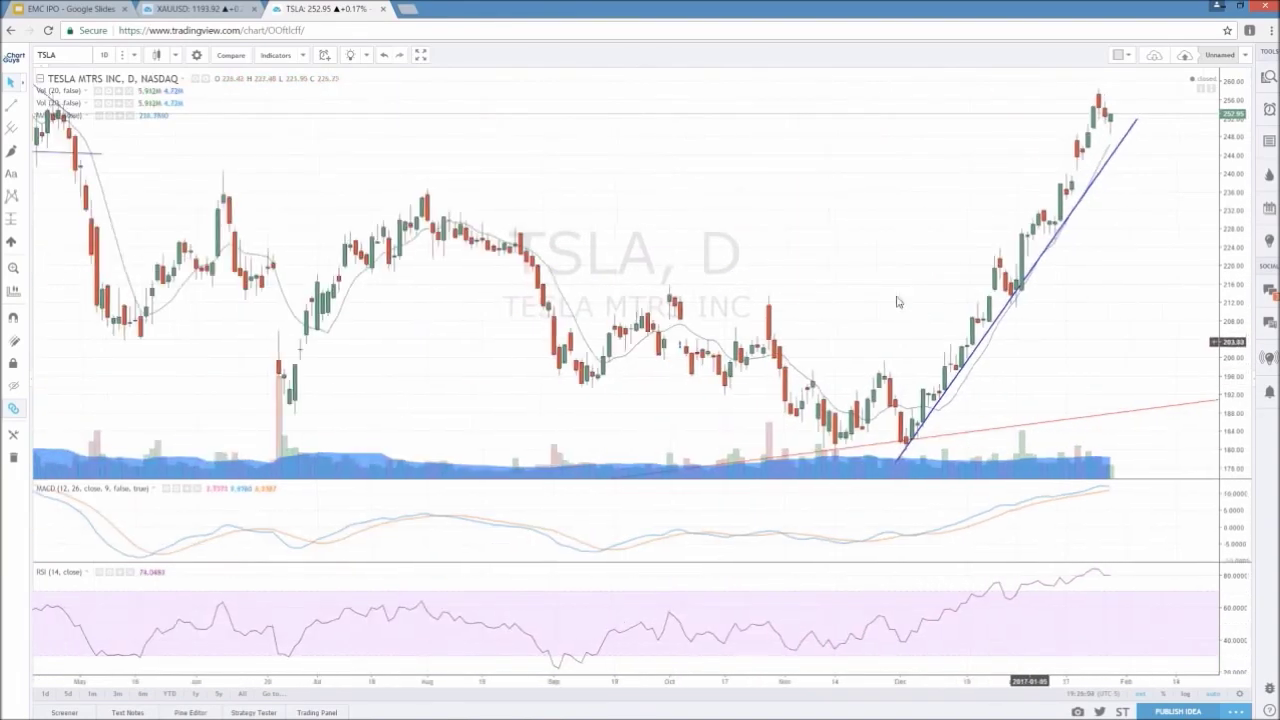
drag(752, 238, 697, 362)
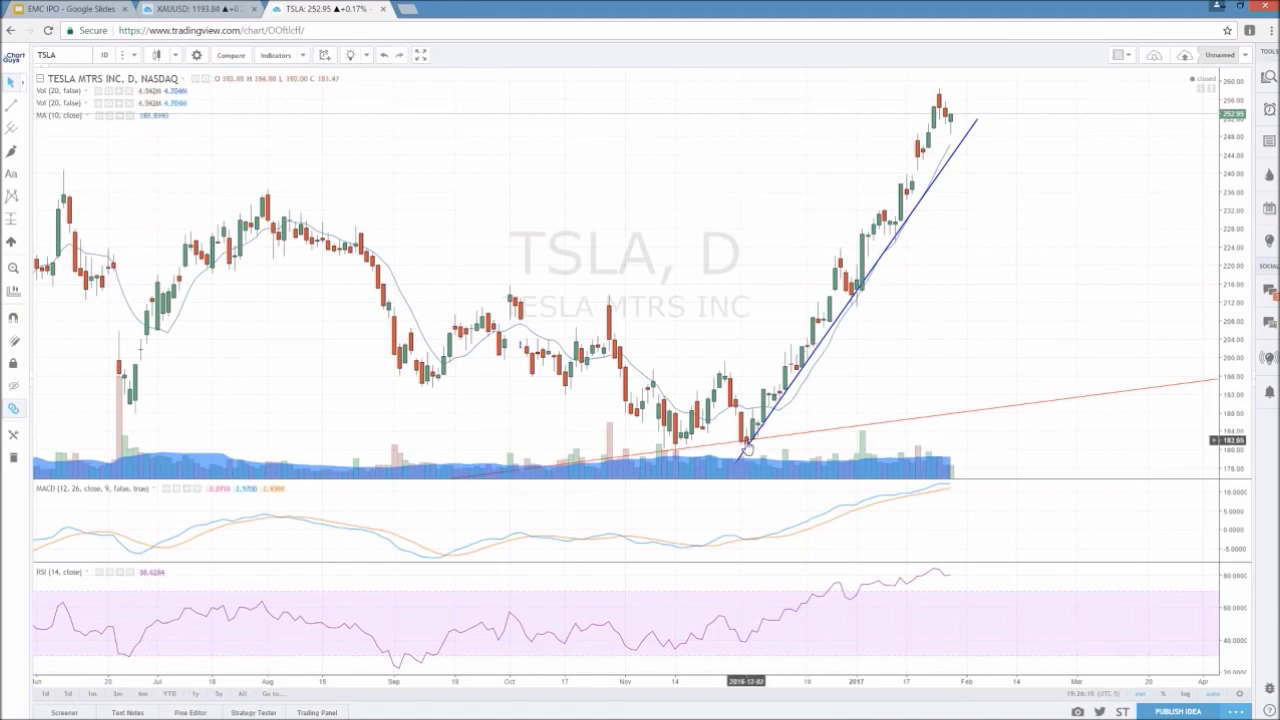
drag(748, 452, 517, 447)
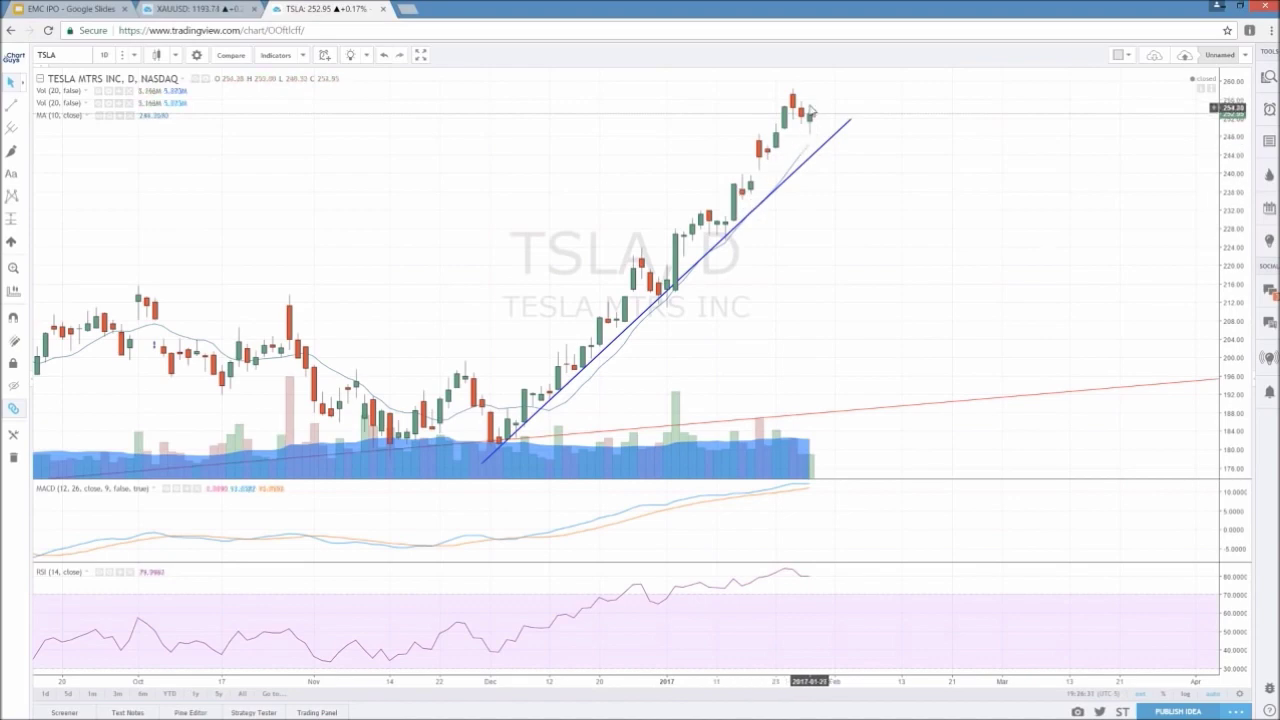
scroll(800, 105, up, 3)
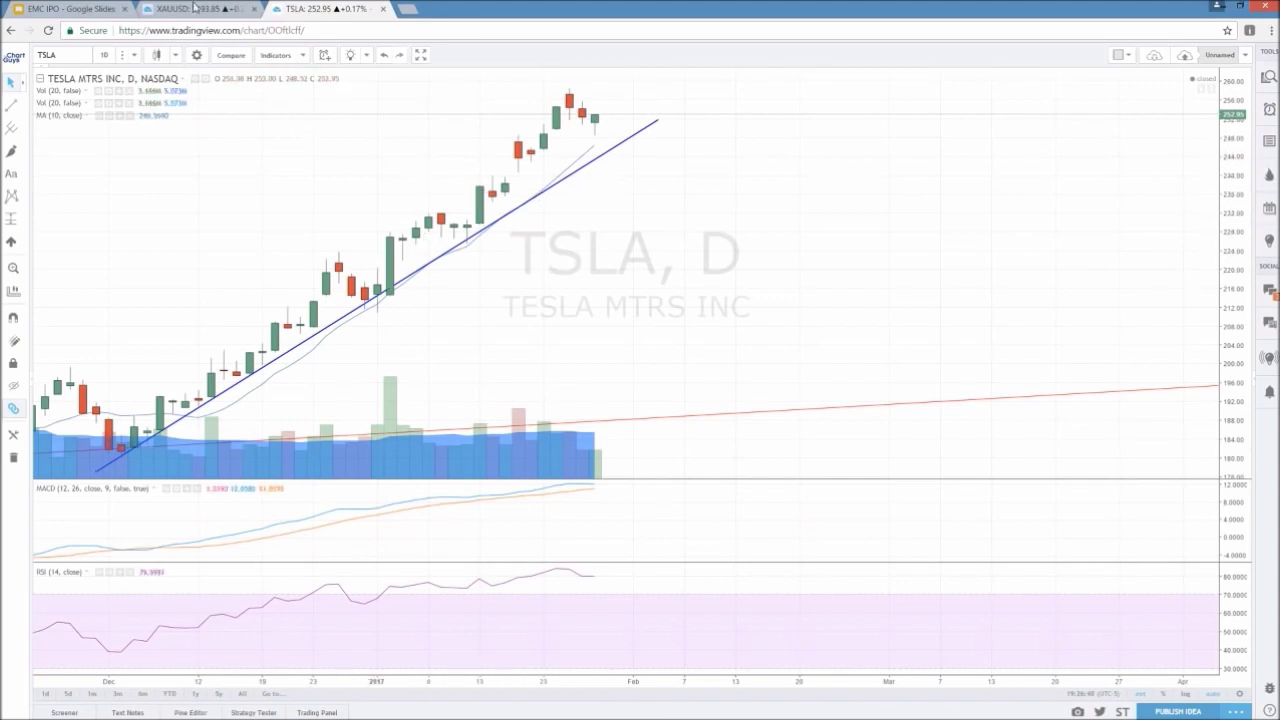
click(195, 9)
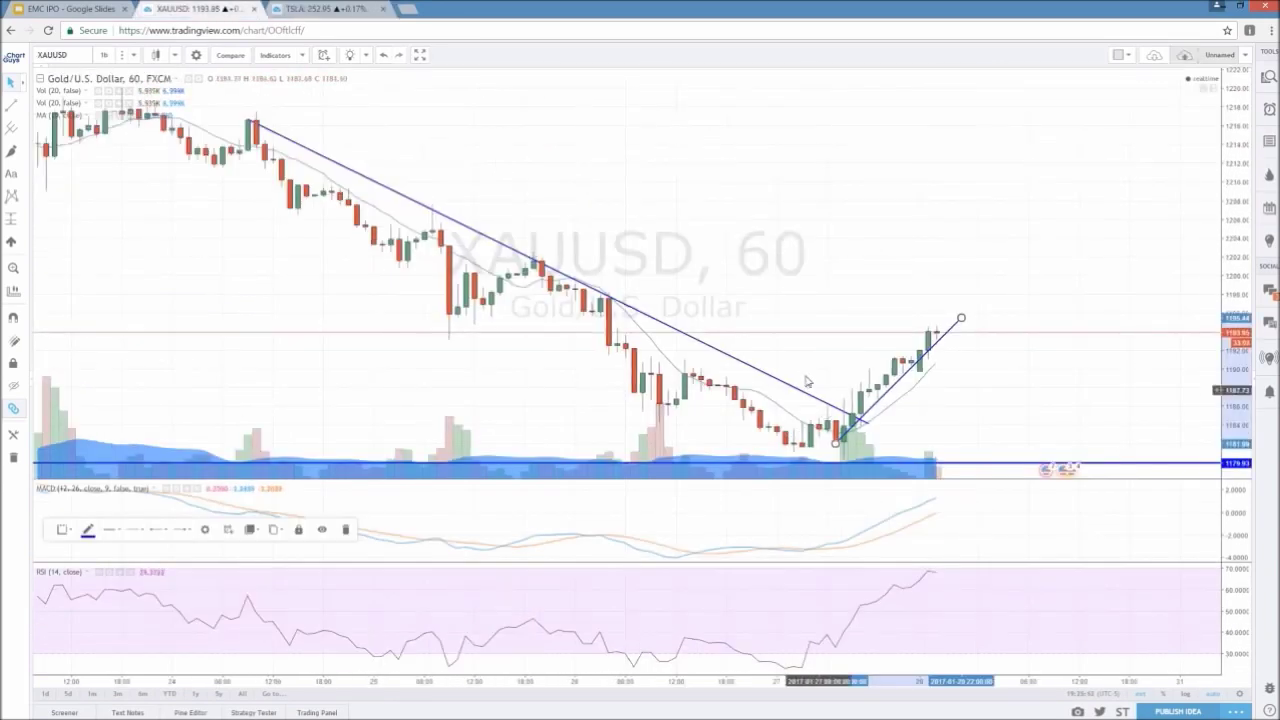
click(357, 10)
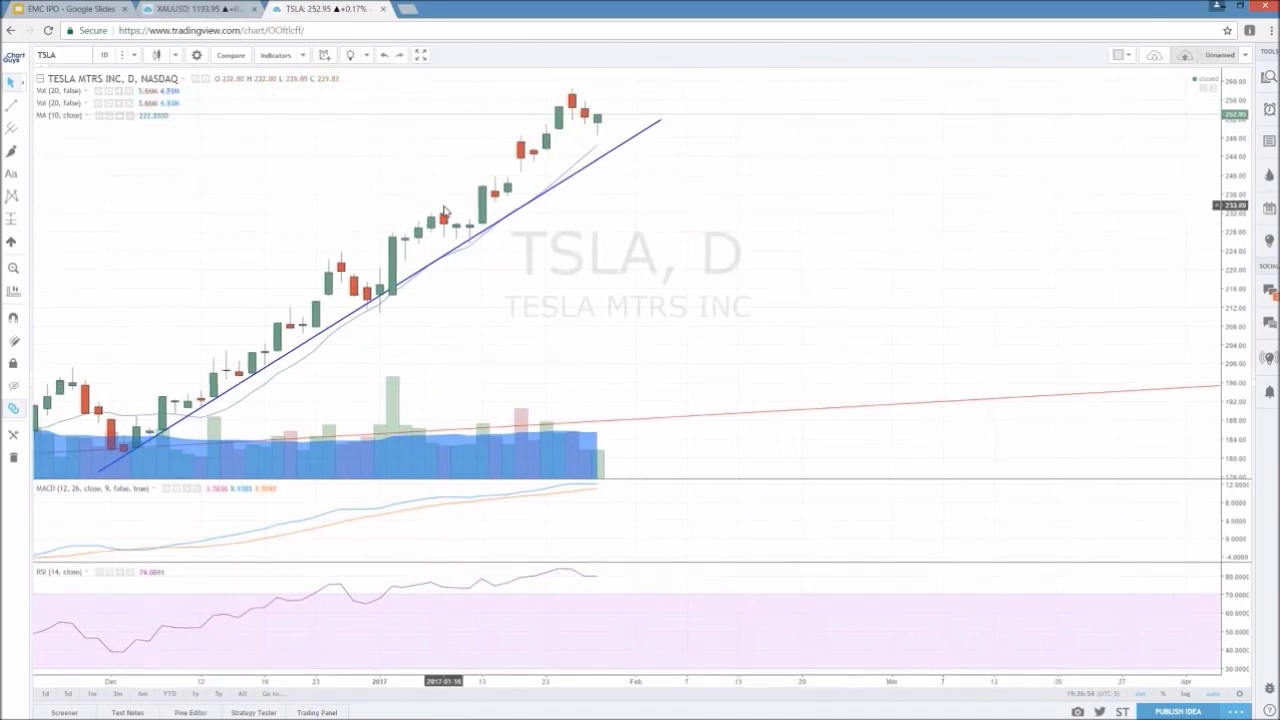
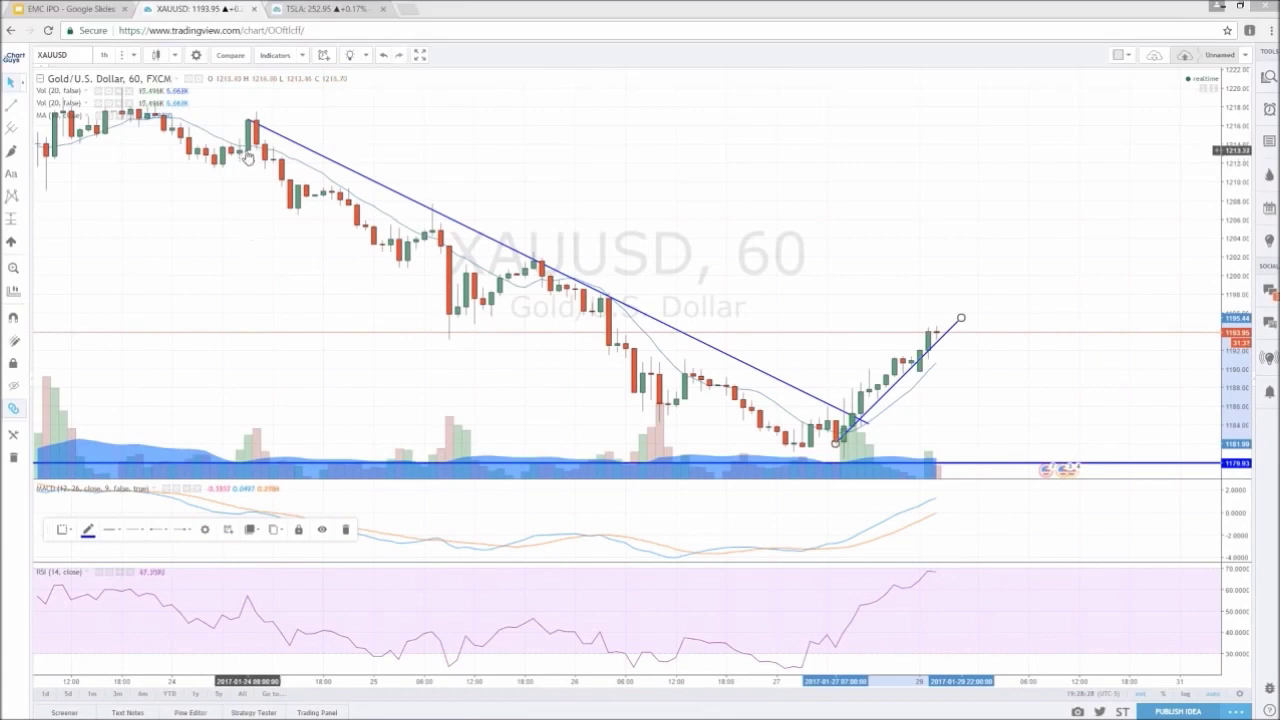
Delete the downtrend line and the uptrend line from the XAUUSD hourly chart.
click(407, 205)
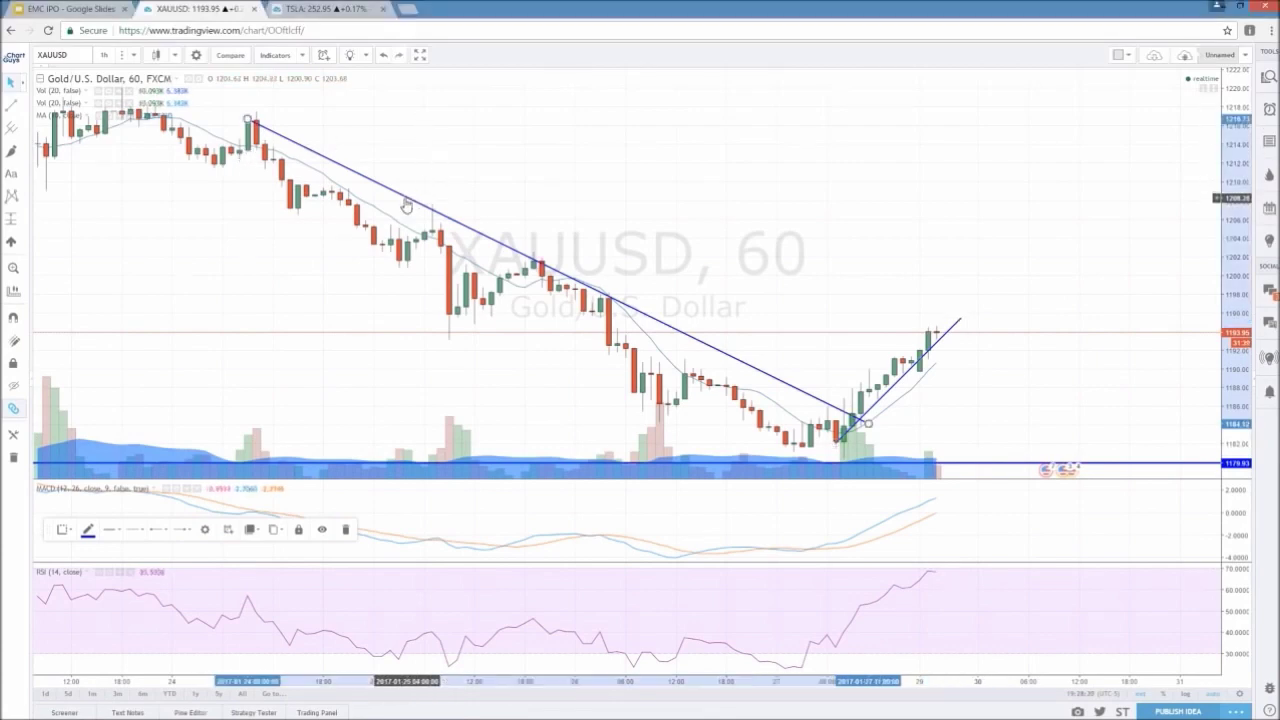
key(Delete)
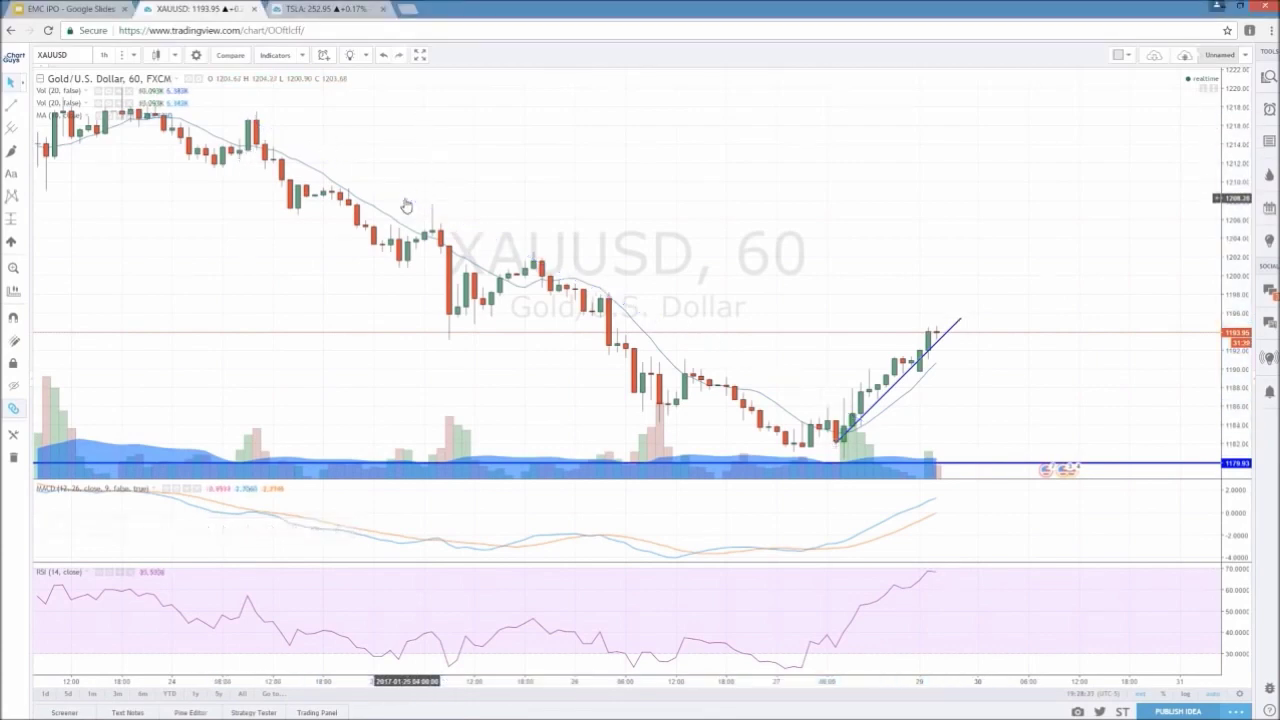
click(902, 385)
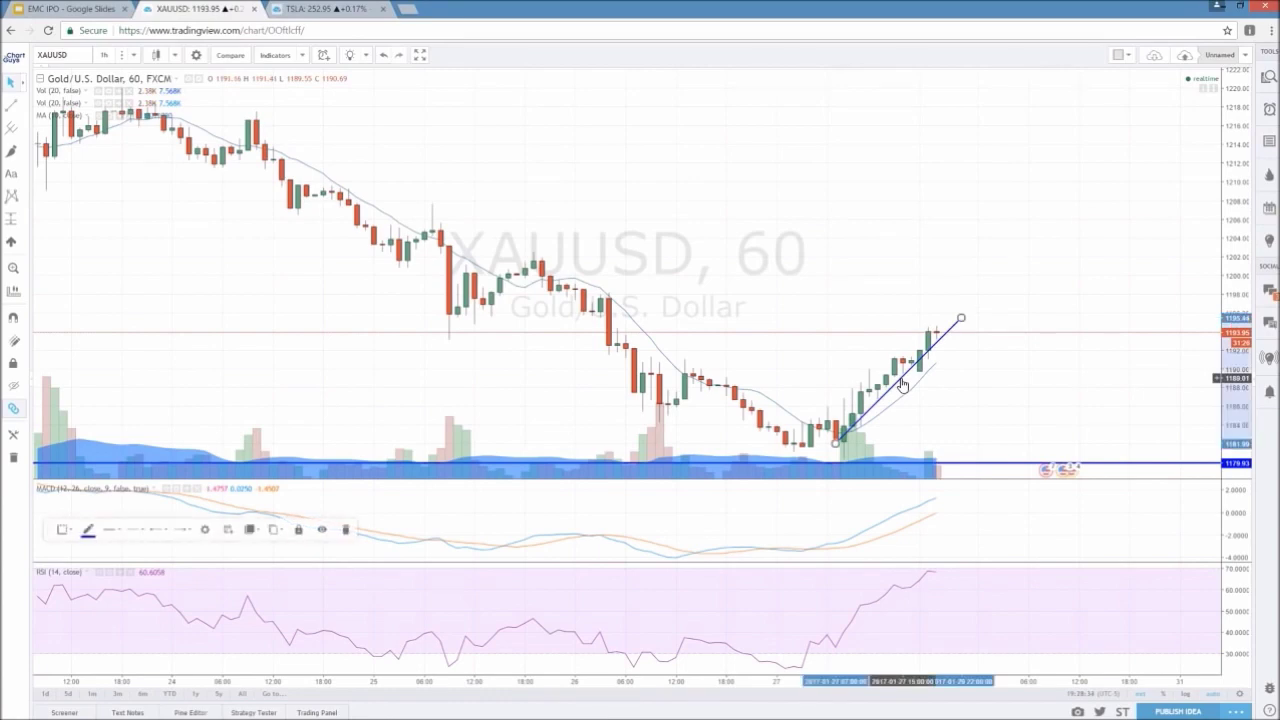
key(Delete)
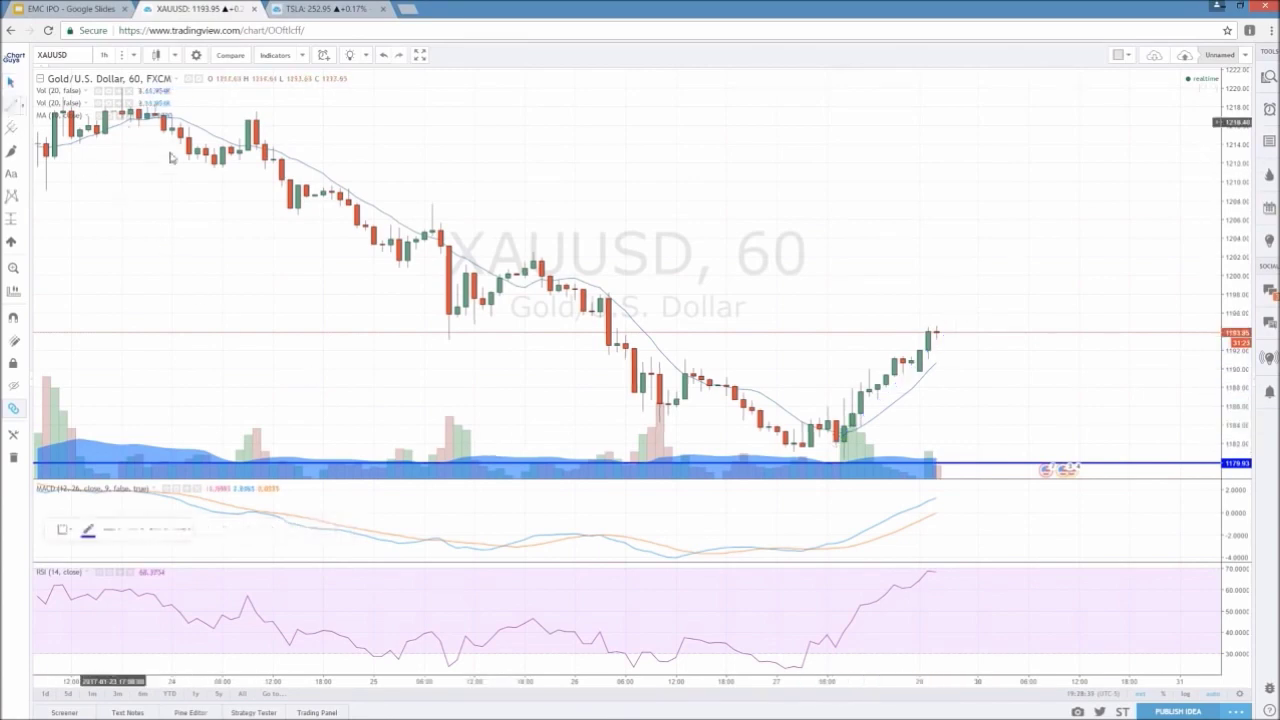
scroll(153, 146, up, 2)
drag(207, 131, 415, 157)
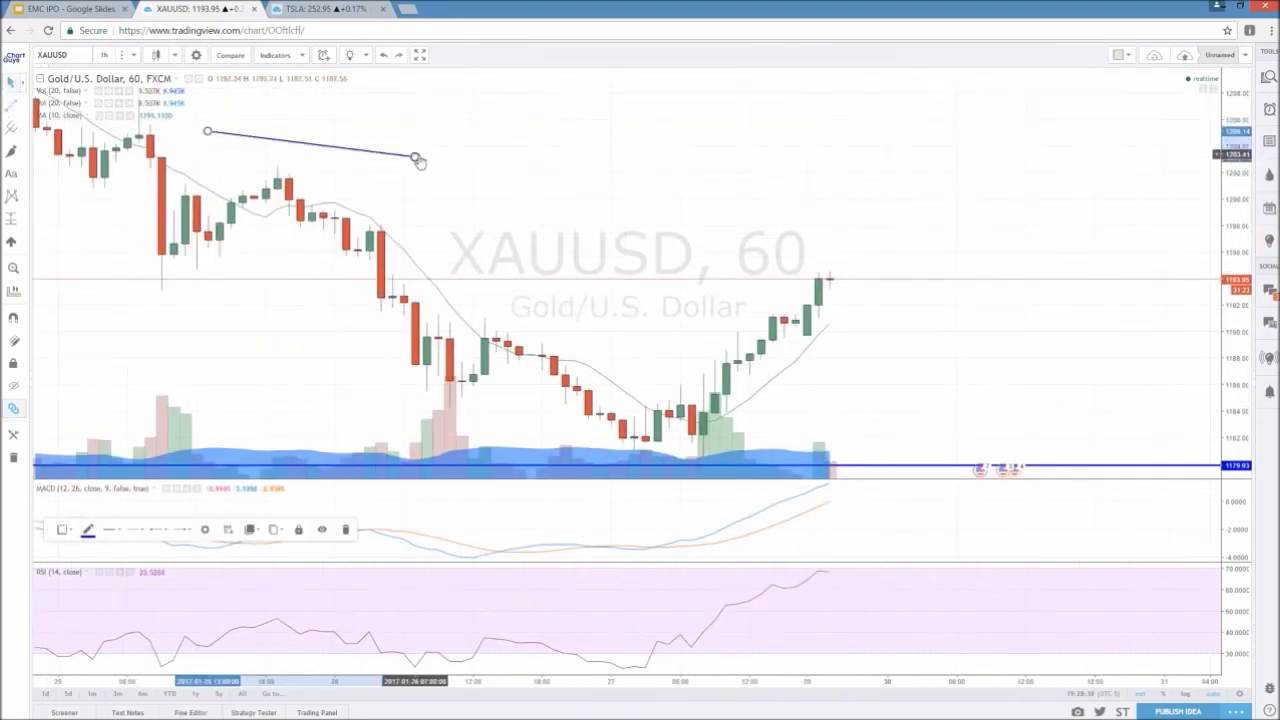
key(Delete)
scroll(423, 163, down, 2)
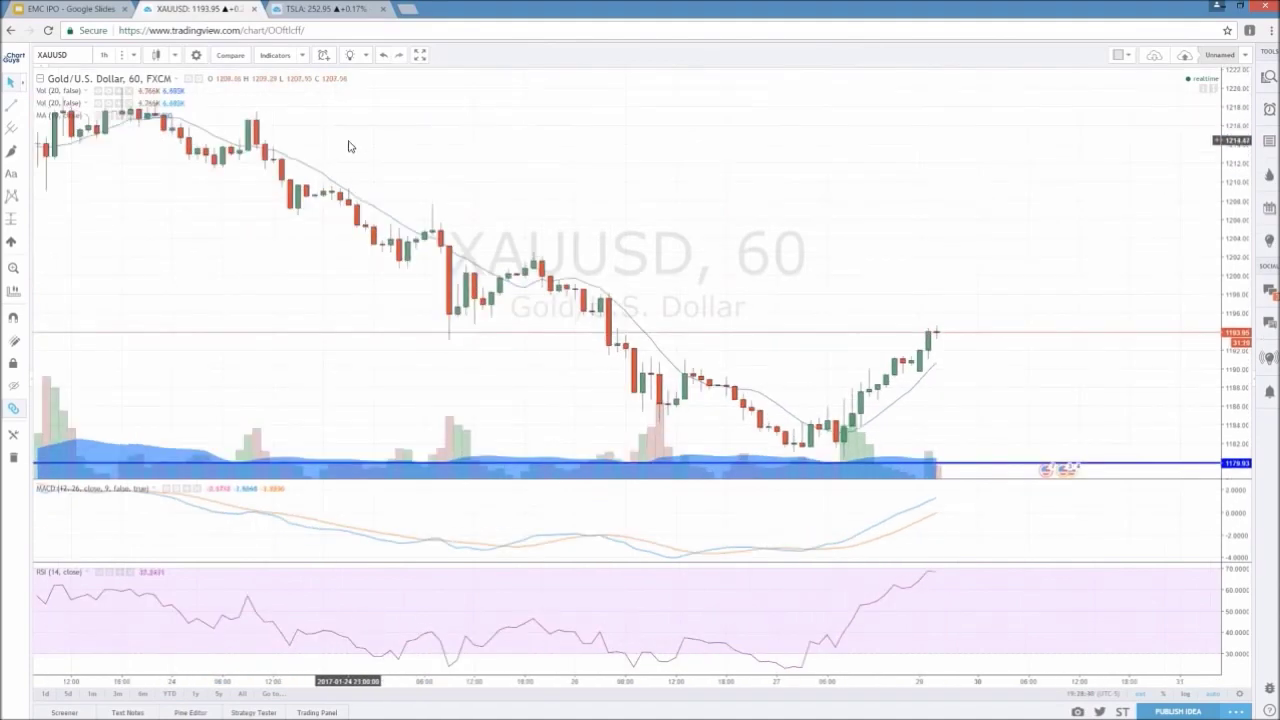
Draw a downtrend line from the January 24 high near 1217.63 over the lower-high wicks to about 1184 on January 27.
scroll(274, 257, left, 3)
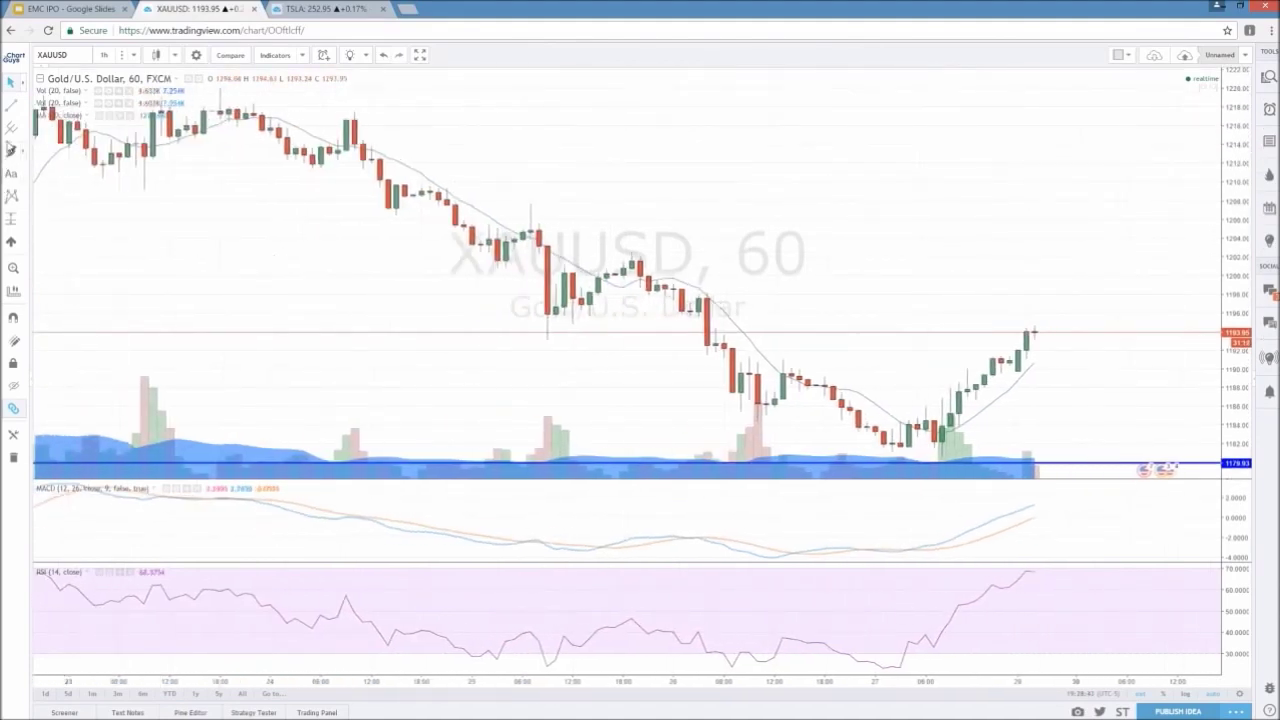
click(12, 110)
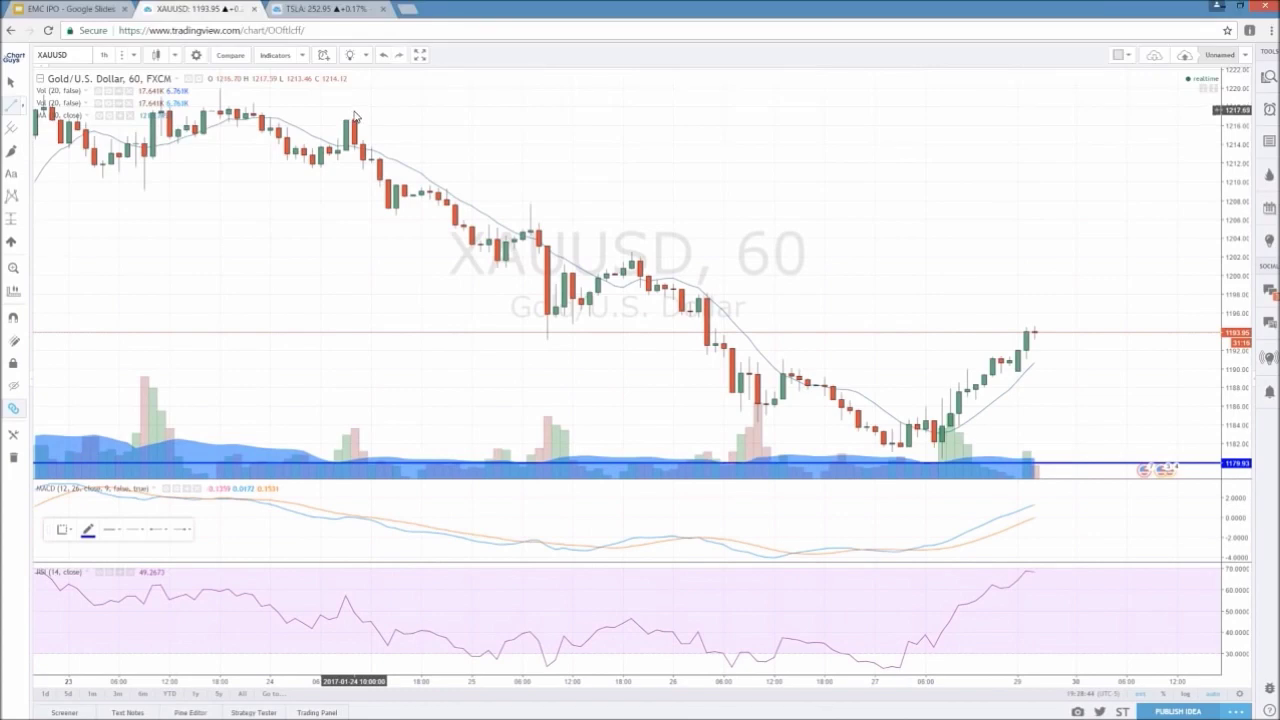
click(354, 112)
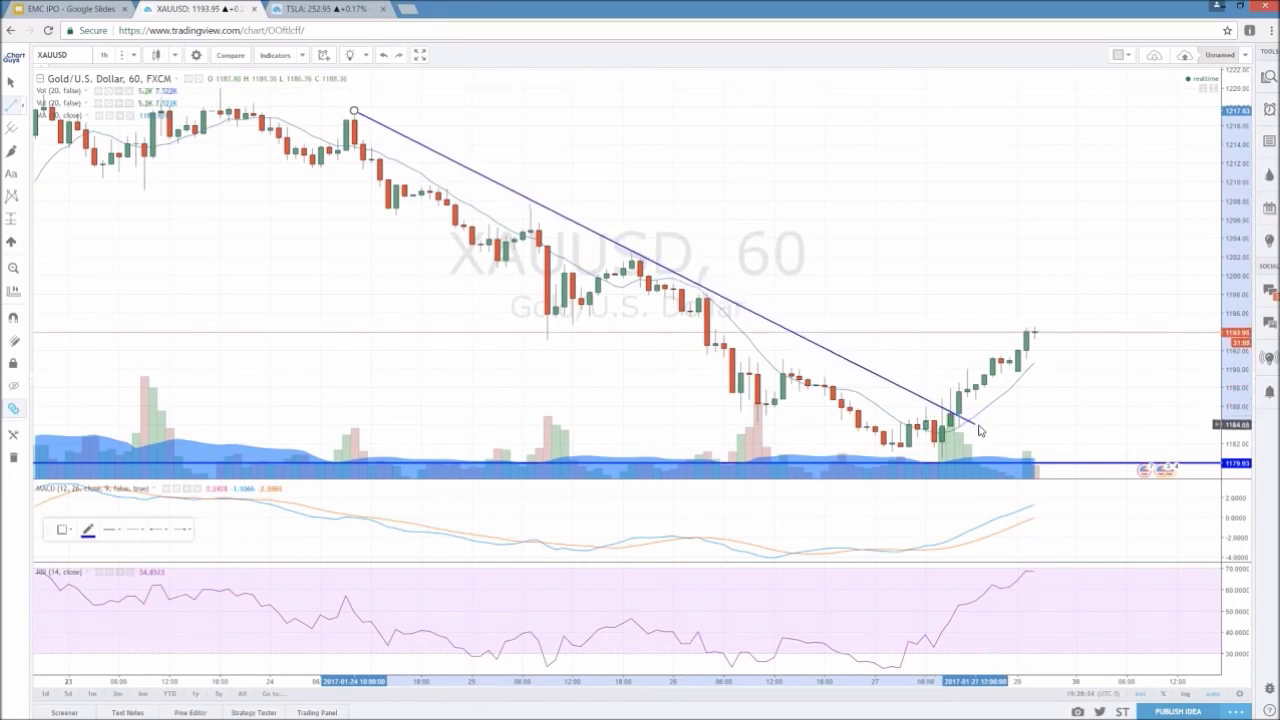
click(974, 424)
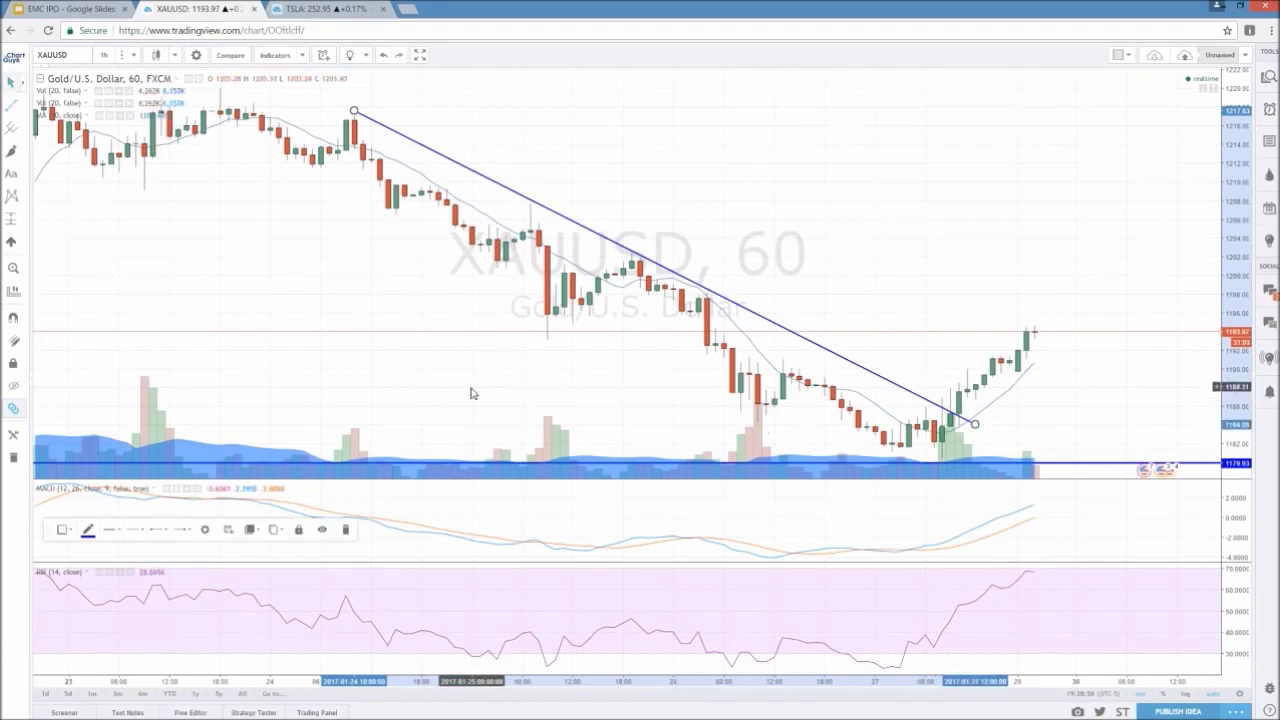
Adjust the XAUUSD downtrend line closer to the candles, moving its start to about 1217.24 and its end to about 1183.54.
scroll(370, 350, down, 1)
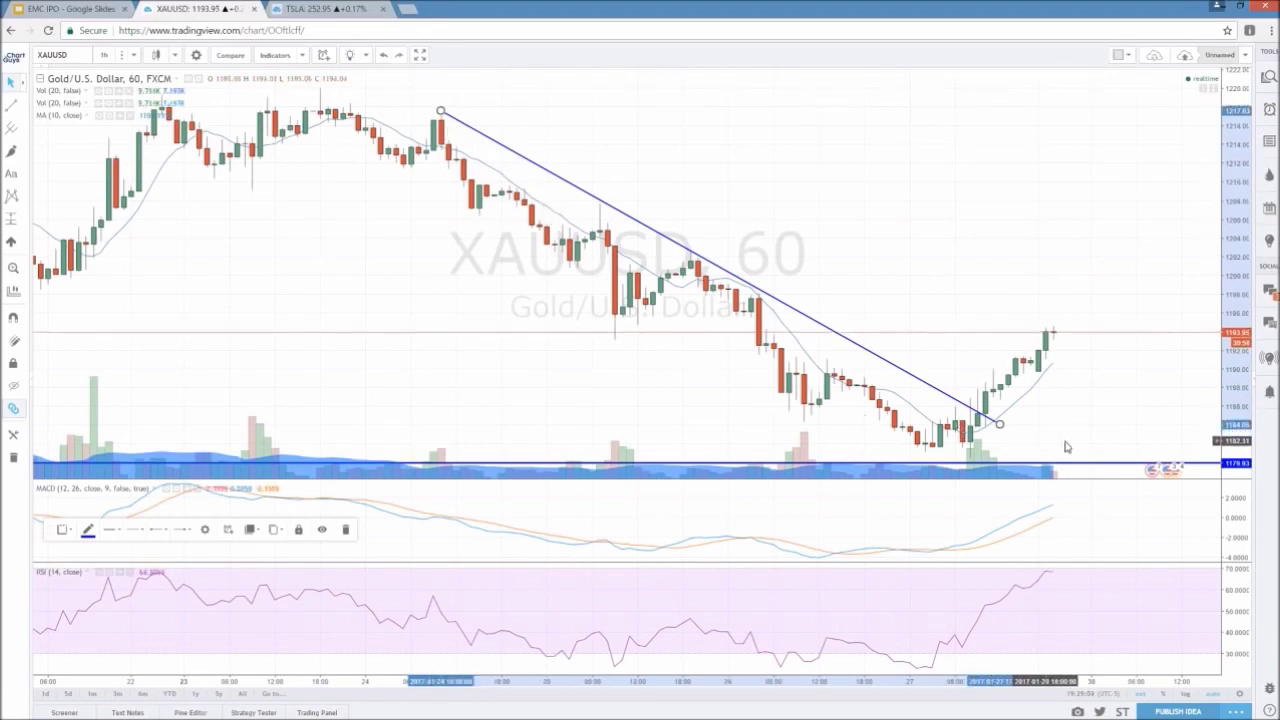
drag(1068, 446, 968, 441)
scroll(968, 441, up, 3)
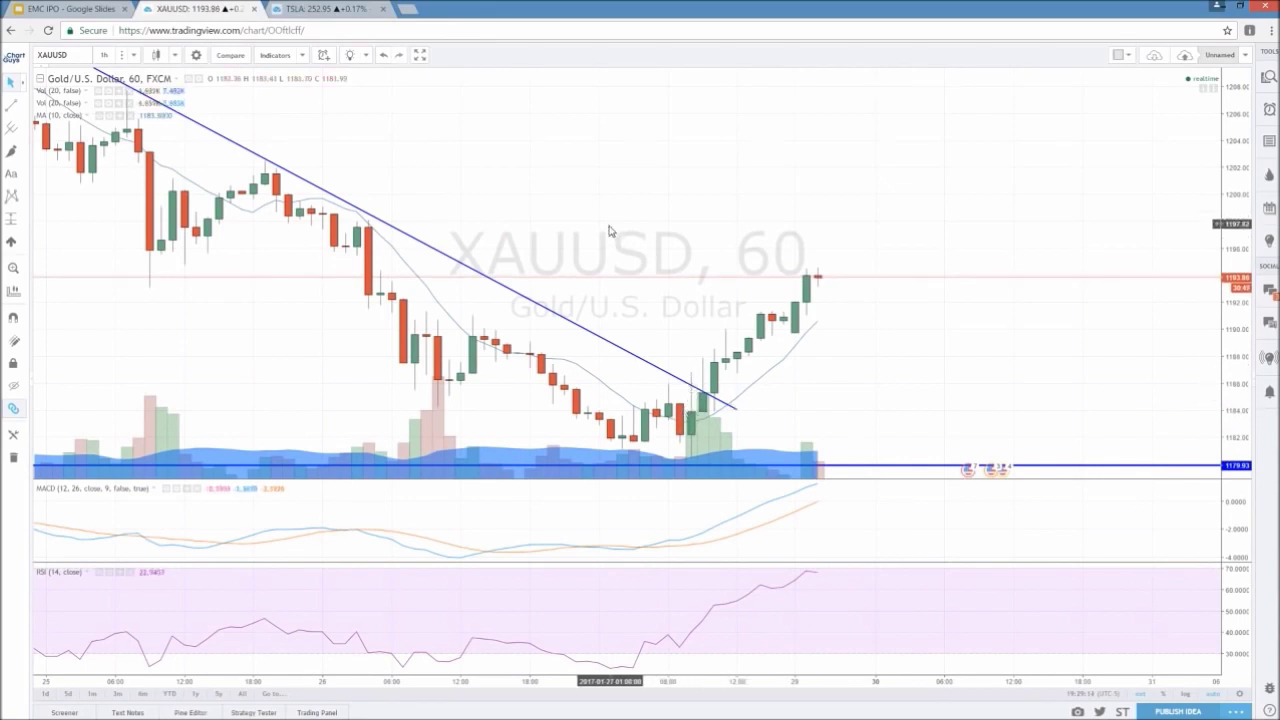
scroll(610, 231, down, 1)
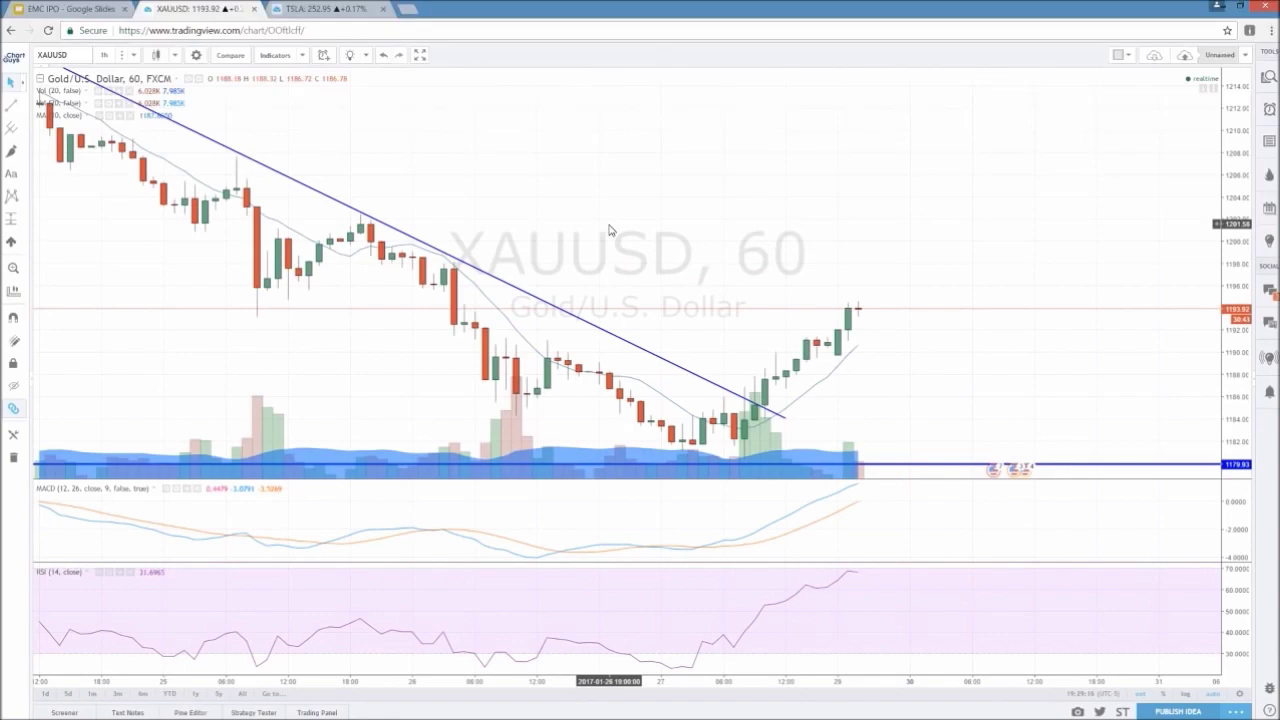
scroll(610, 231, down, 2)
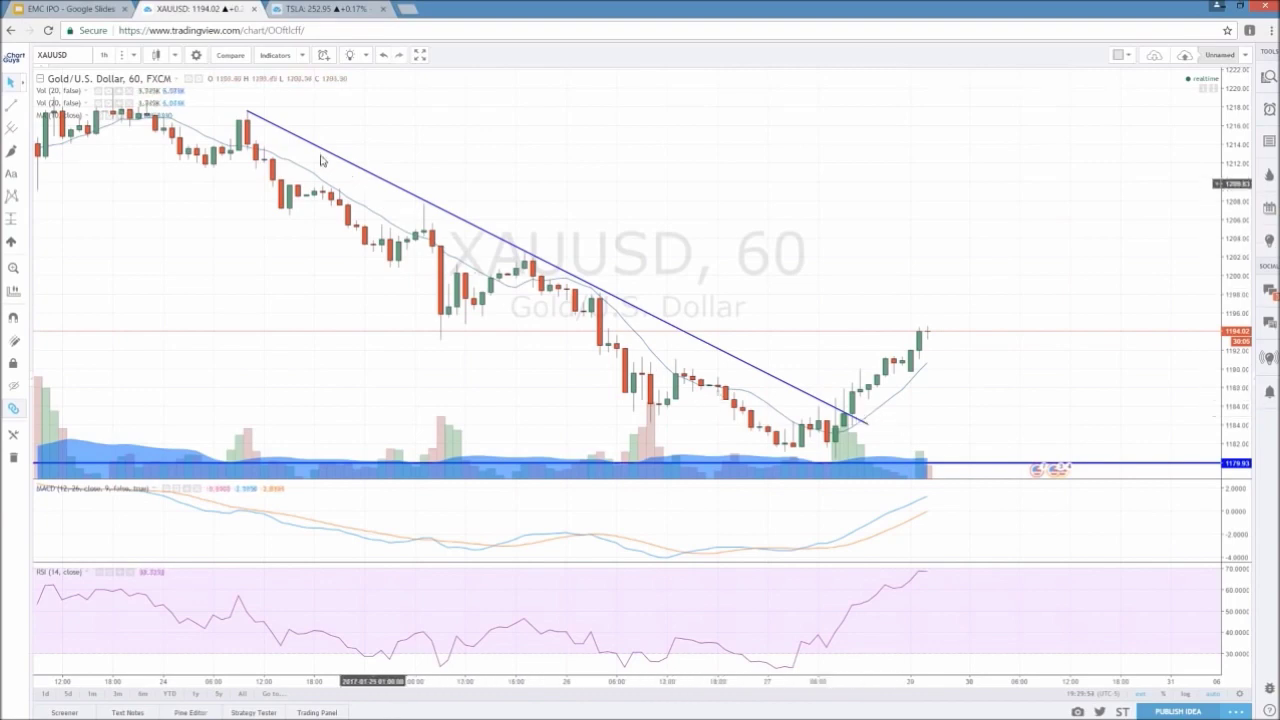
click(250, 116)
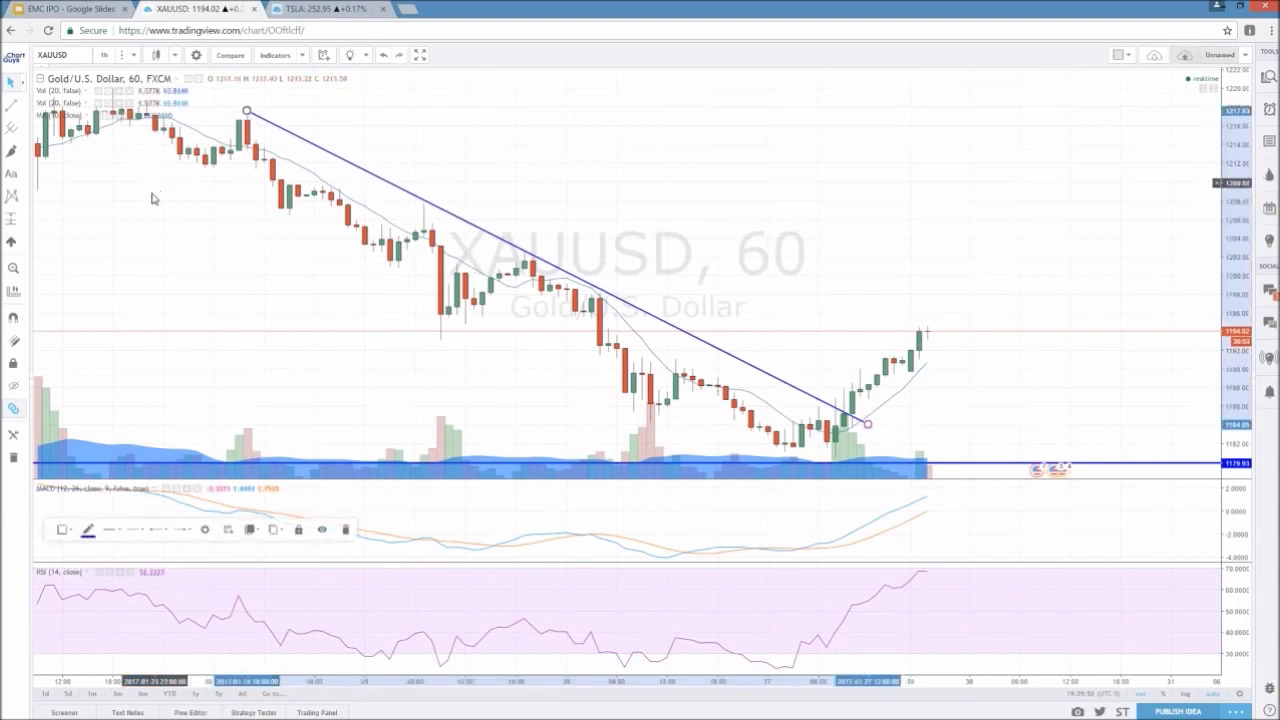
drag(244, 117, 230, 114)
drag(867, 424, 873, 435)
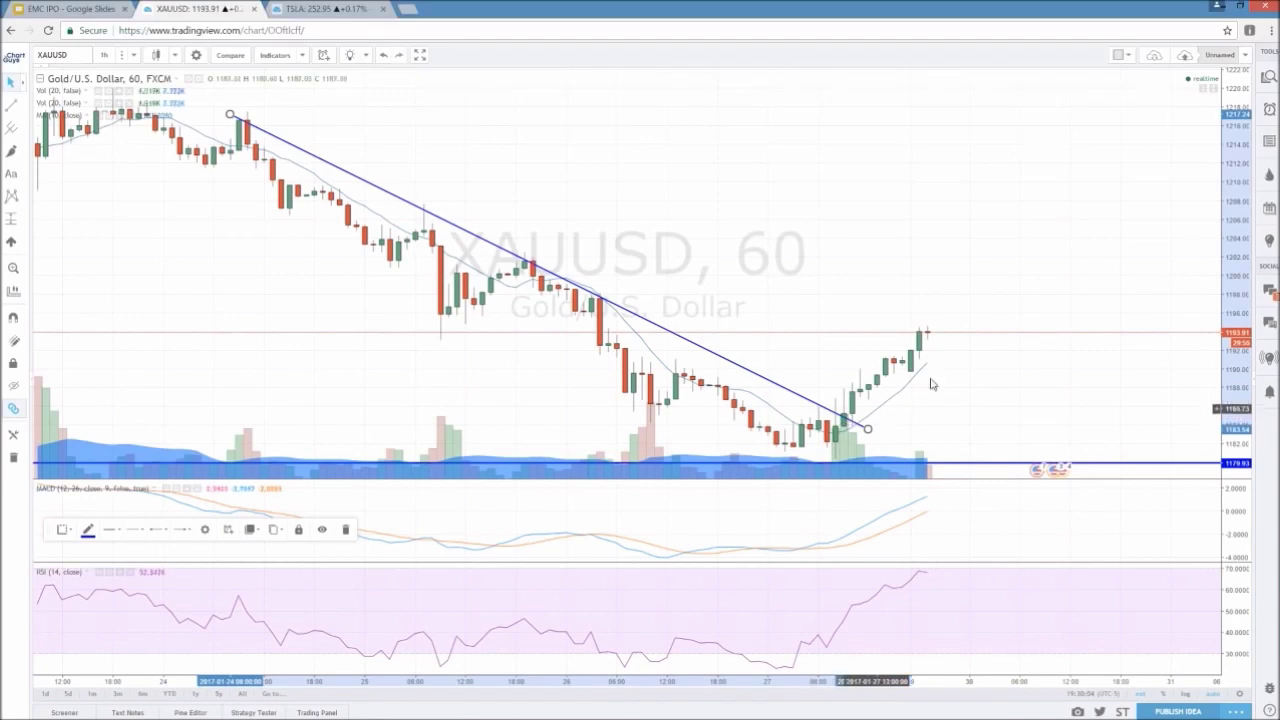
Switch to the TSLA daily chart and flatten the uptrend line by moving its far end to about 257.81 in mid-February.
click(322, 8)
scroll(521, 294, down, 4)
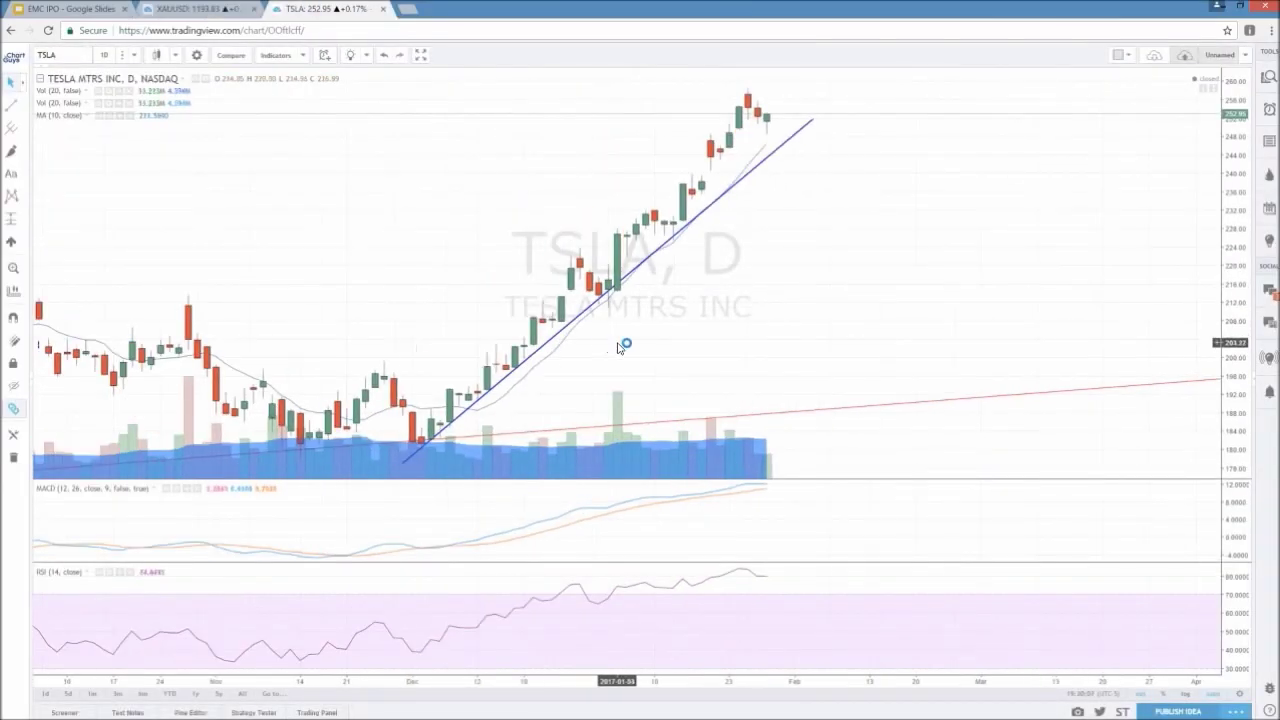
mouse_move(815, 121)
mouse_down()
mouse_move(834, 137)
mouse_move(885, 137)
mouse_move(903, 109)
mouse_move(896, 91)
mouse_up()
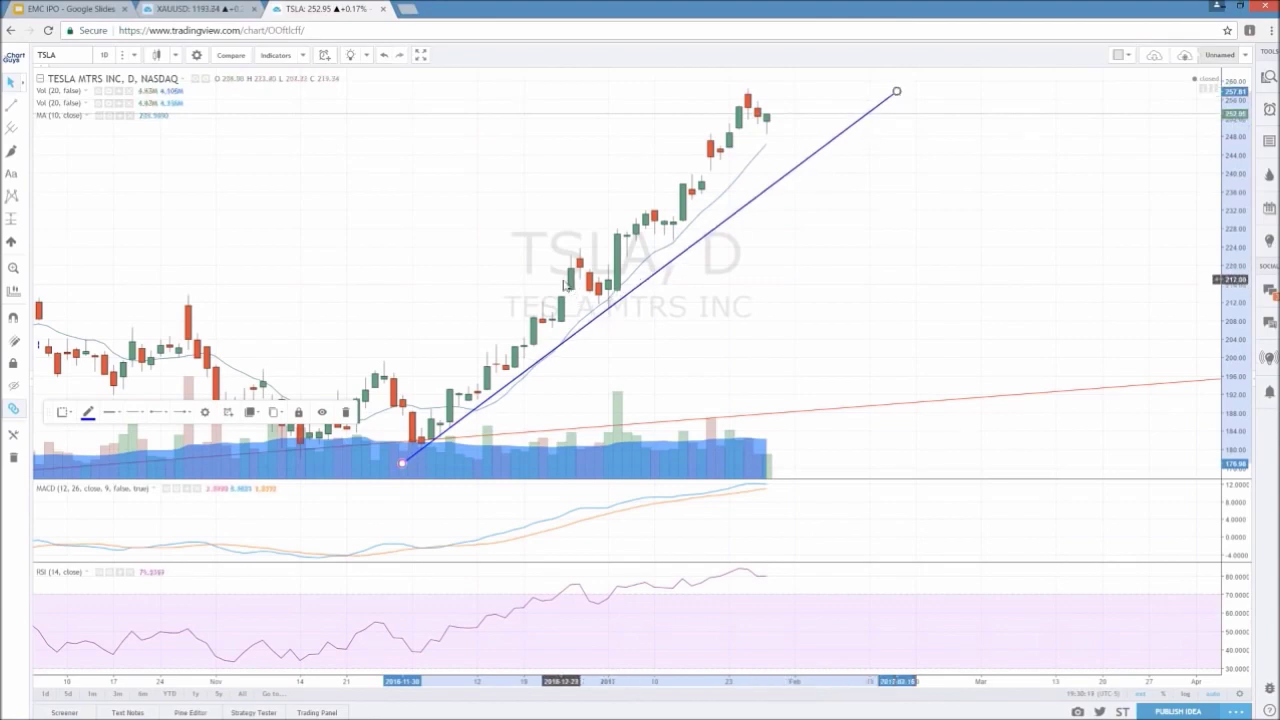
Anchor the TSLA uptrend line near 178.72 on November 30 and steepen it toward the January lows, ending above 260 on February 14.
scroll(494, 314, up, 2)
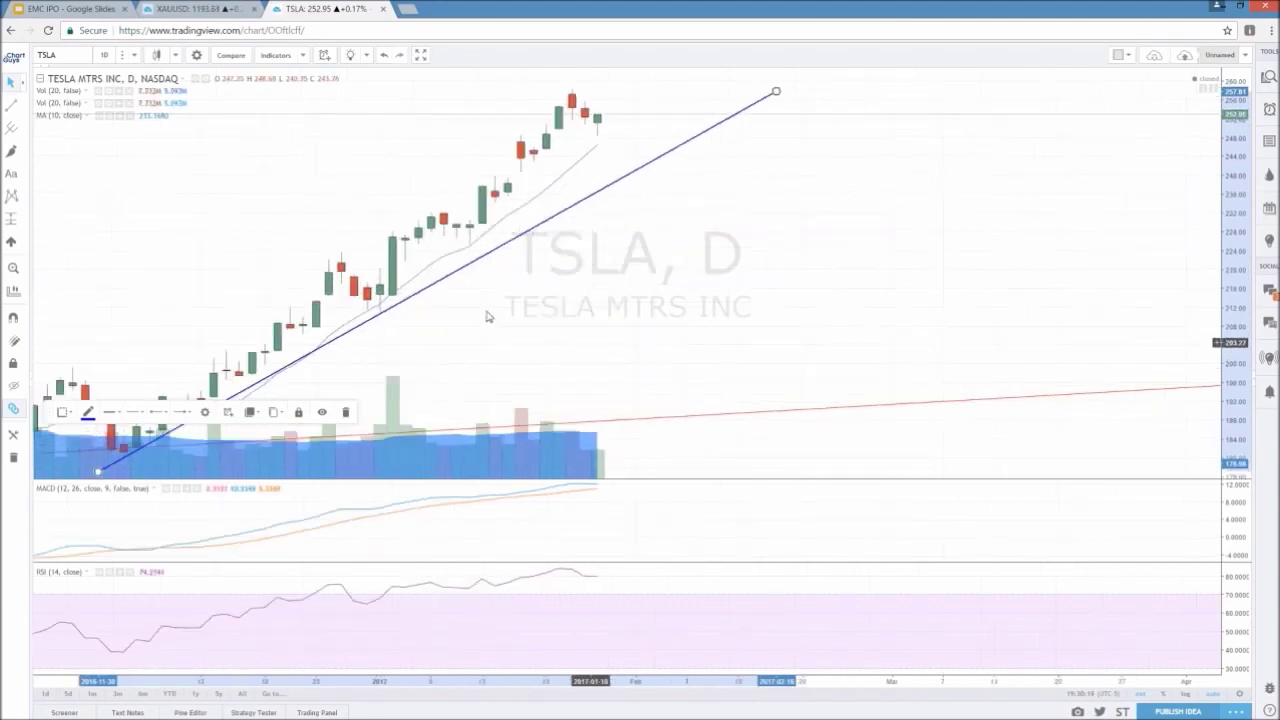
drag(665, 342, 760, 342)
scroll(760, 342, up, 3)
scroll(737, 366, left, 5)
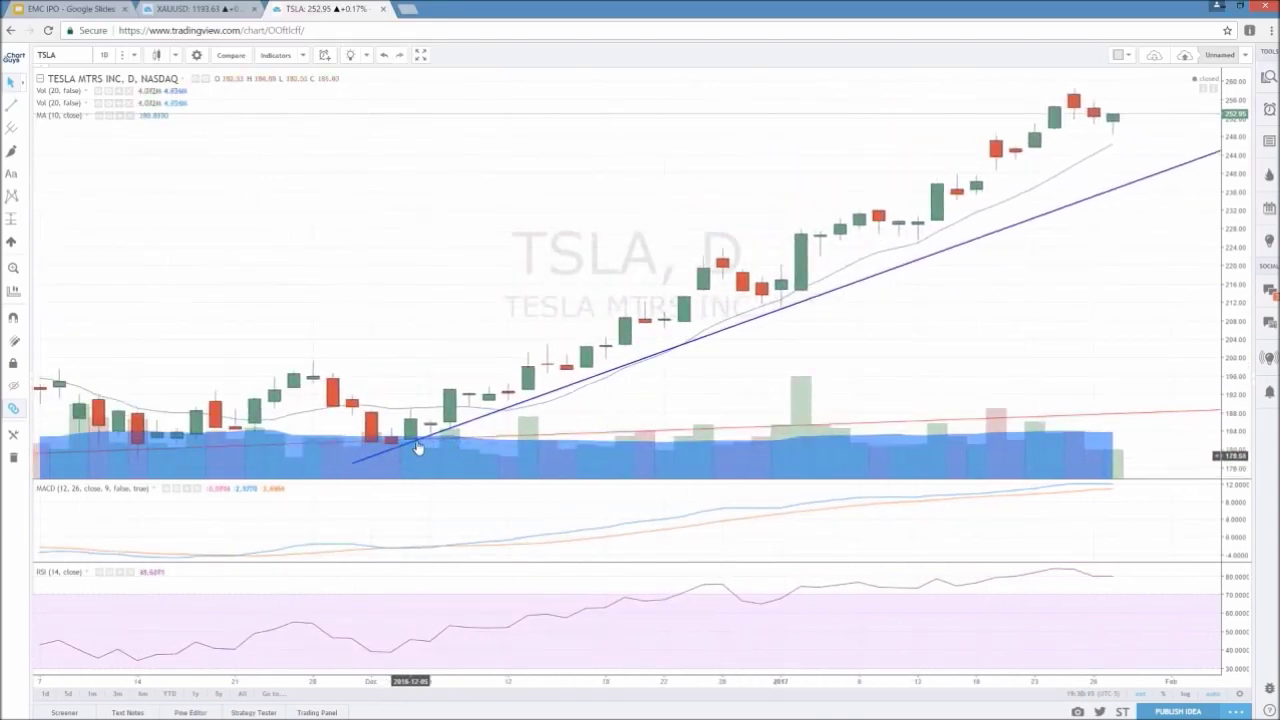
click(352, 466)
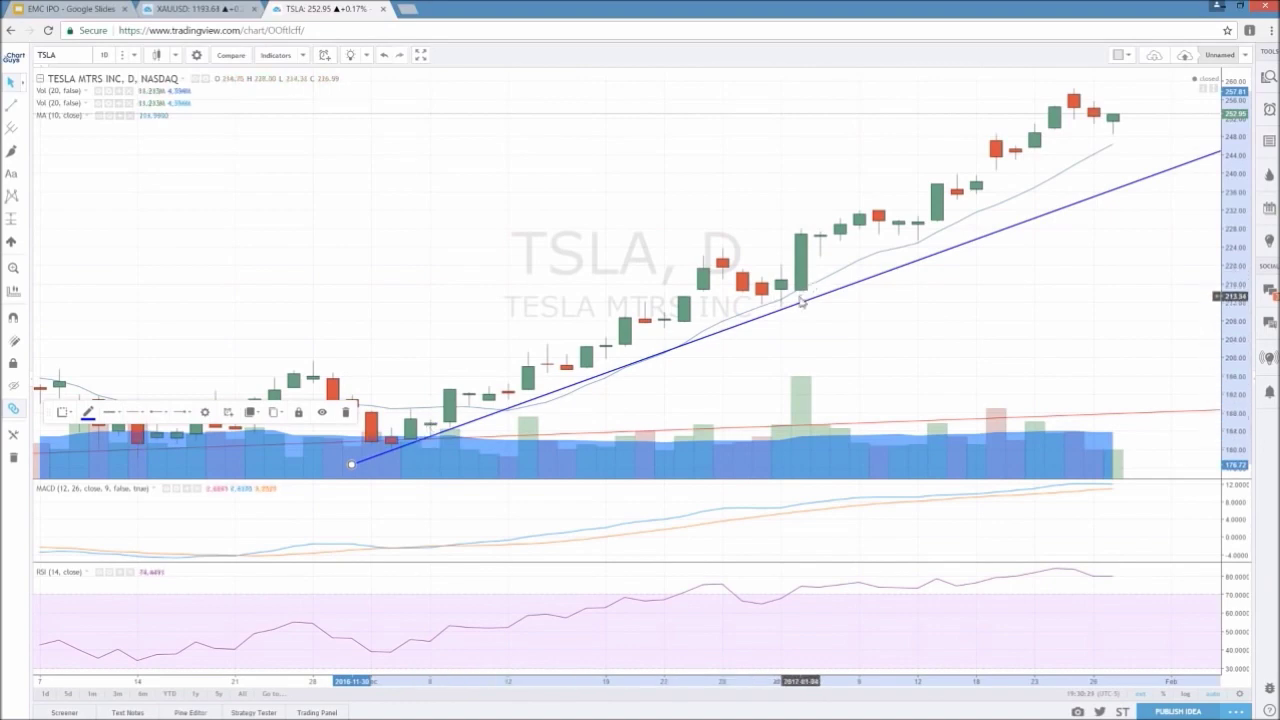
scroll(1019, 281, up, 1)
scroll(1030, 268, up, 1)
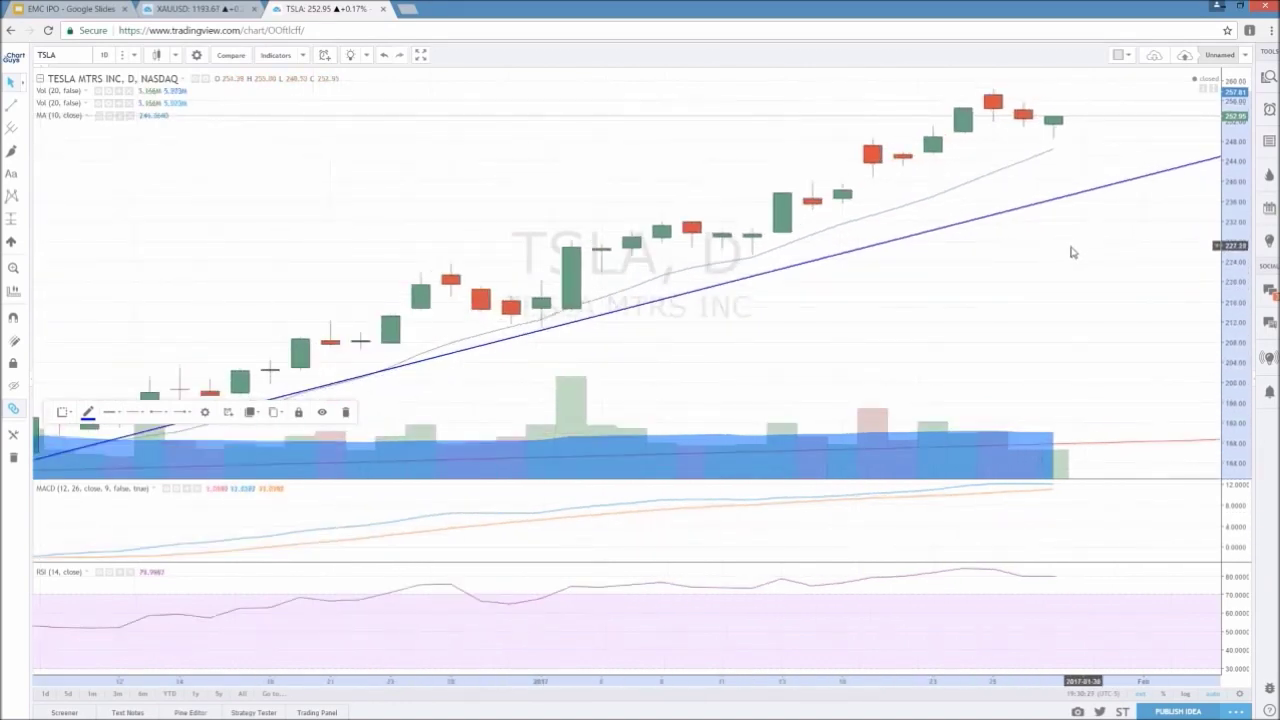
scroll(1065, 252, down, 2)
drag(1053, 262, 789, 289)
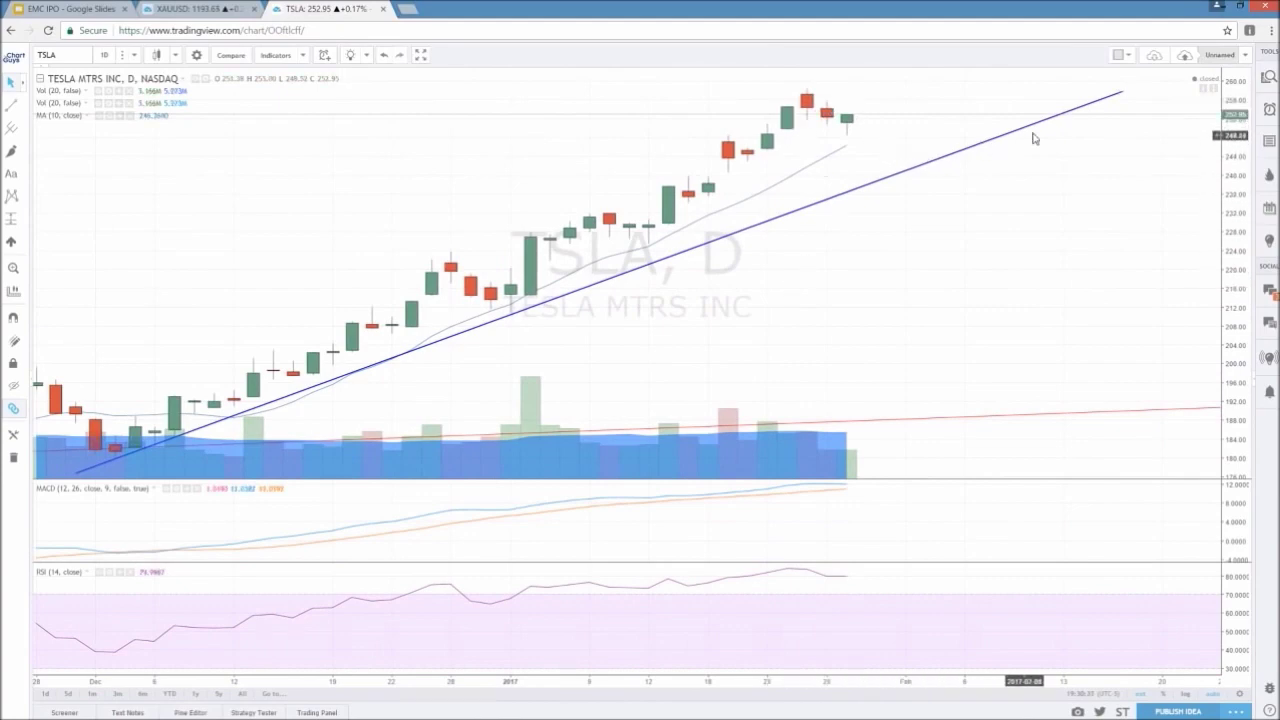
drag(1122, 95, 1080, 68)
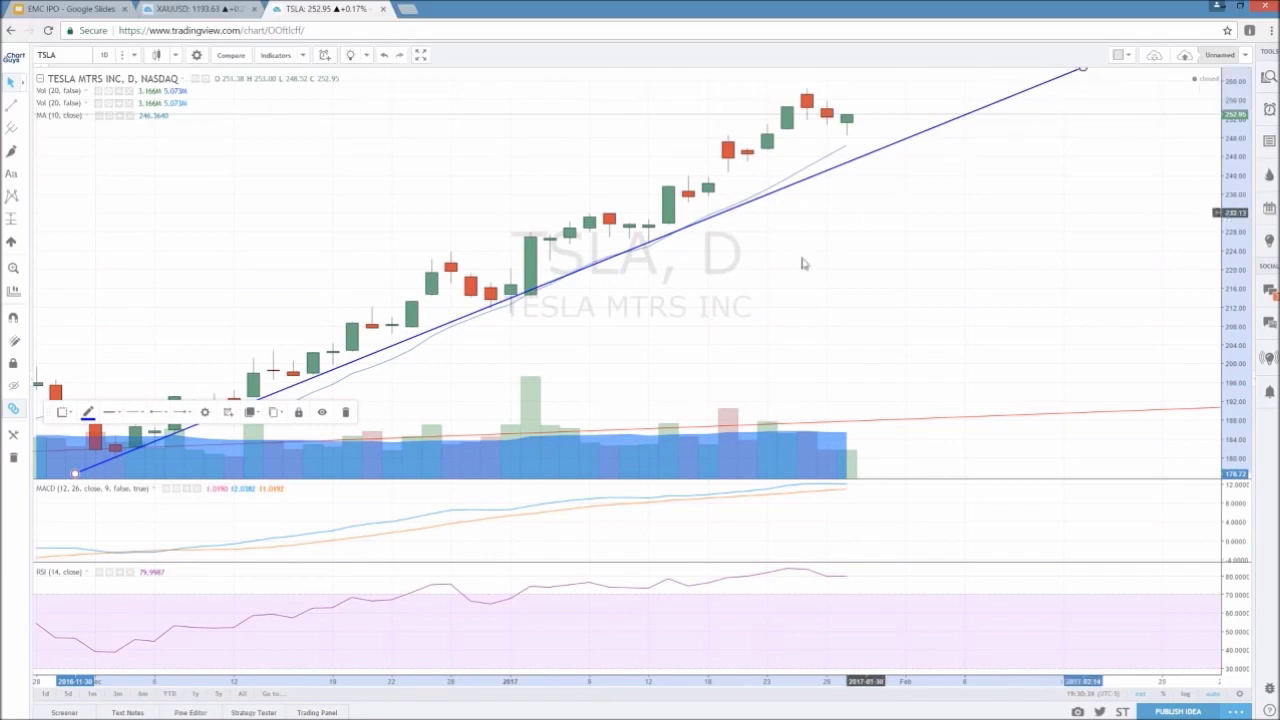
drag(420, 391, 571, 369)
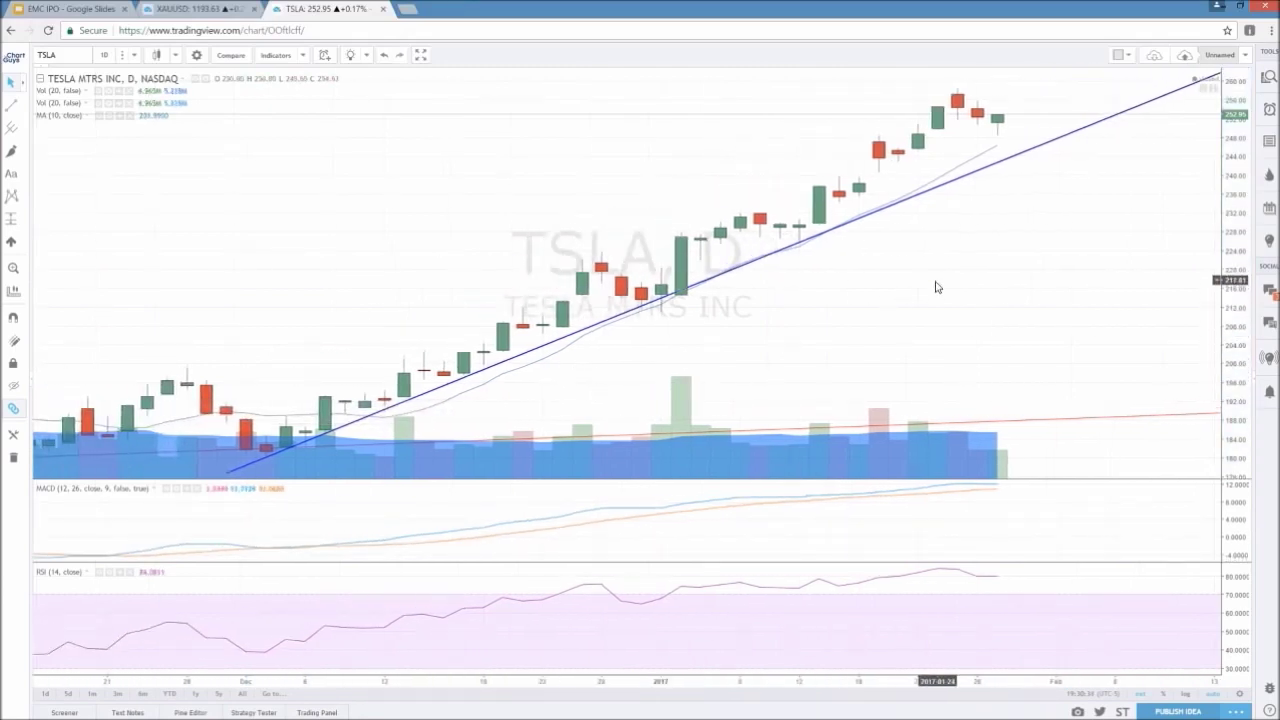
drag(934, 286, 777, 289)
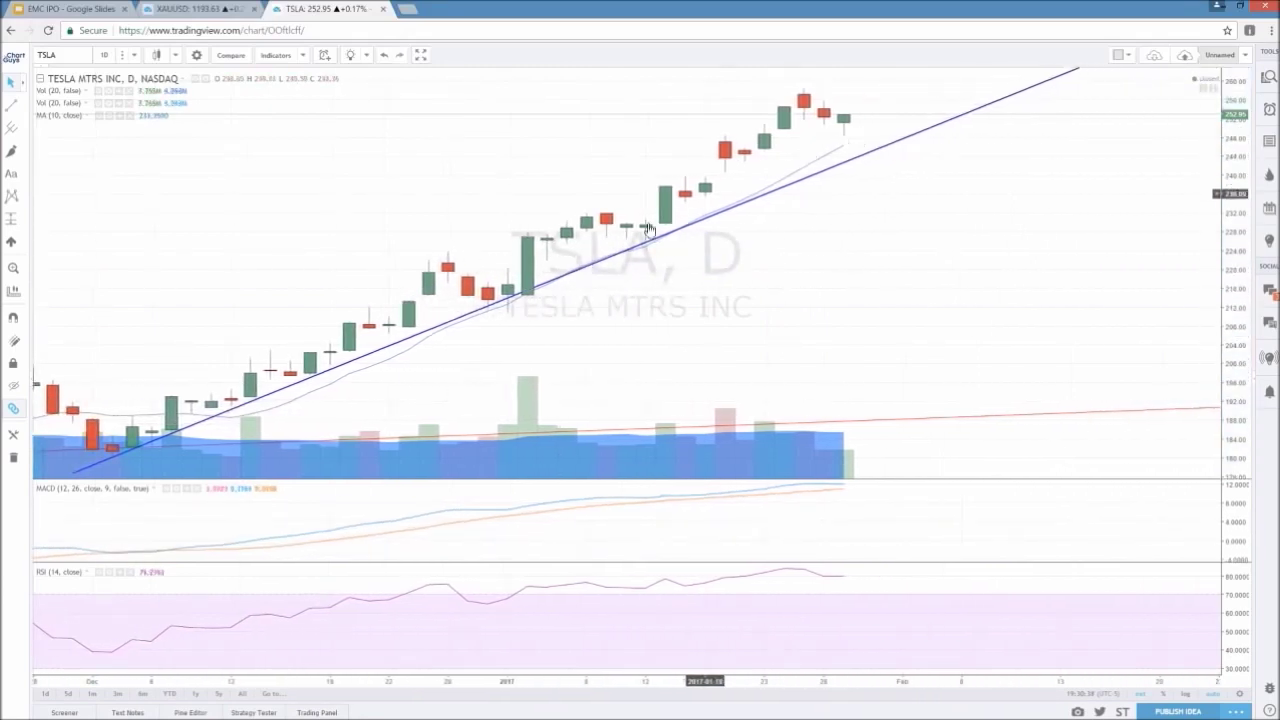